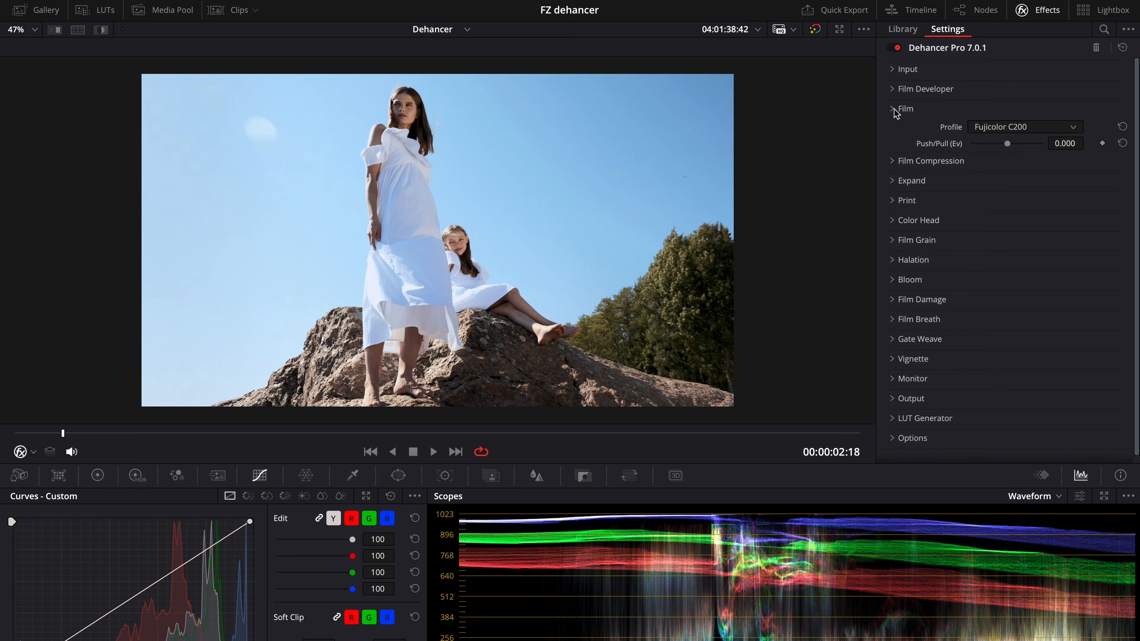
Enable the Film Compression, Expand and Print stages in Dehancer Pro
click(893, 128)
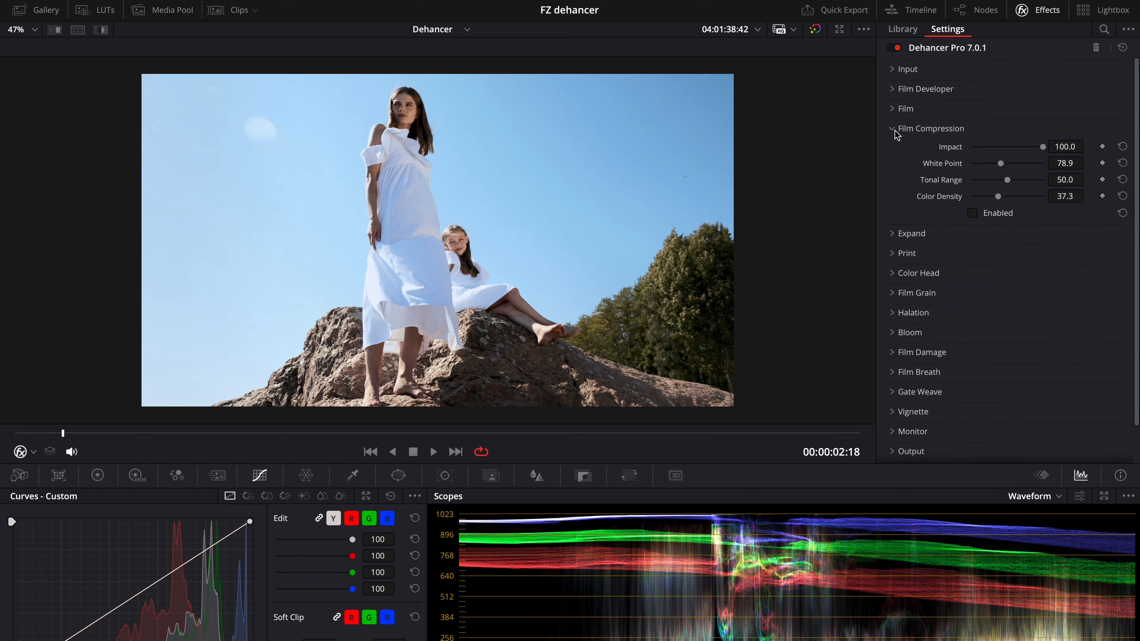
click(895, 234)
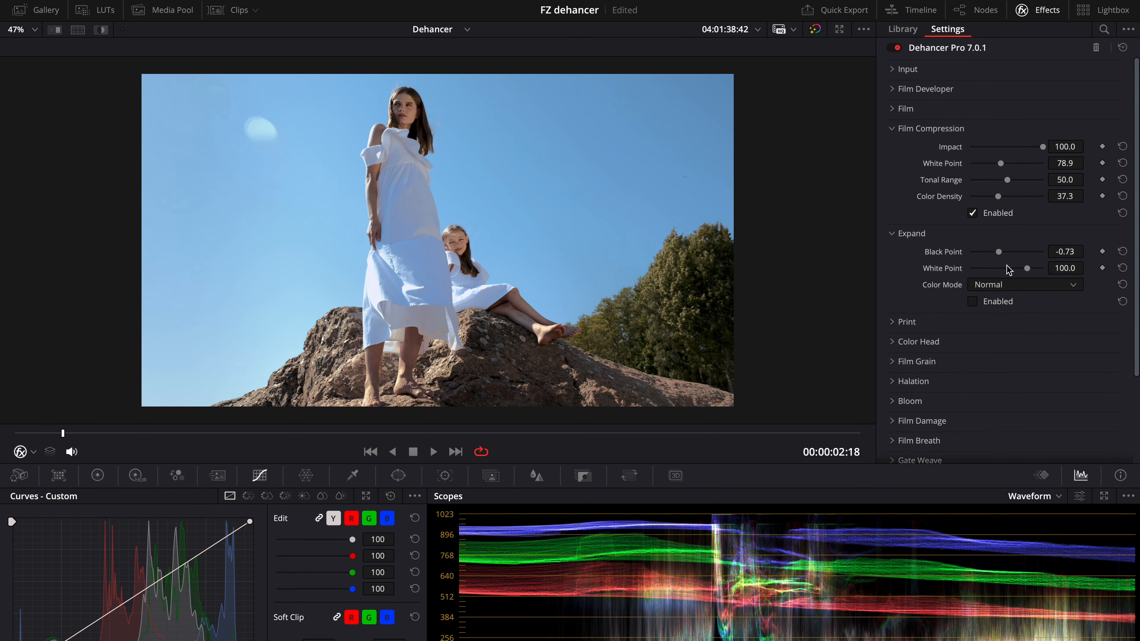
click(973, 301)
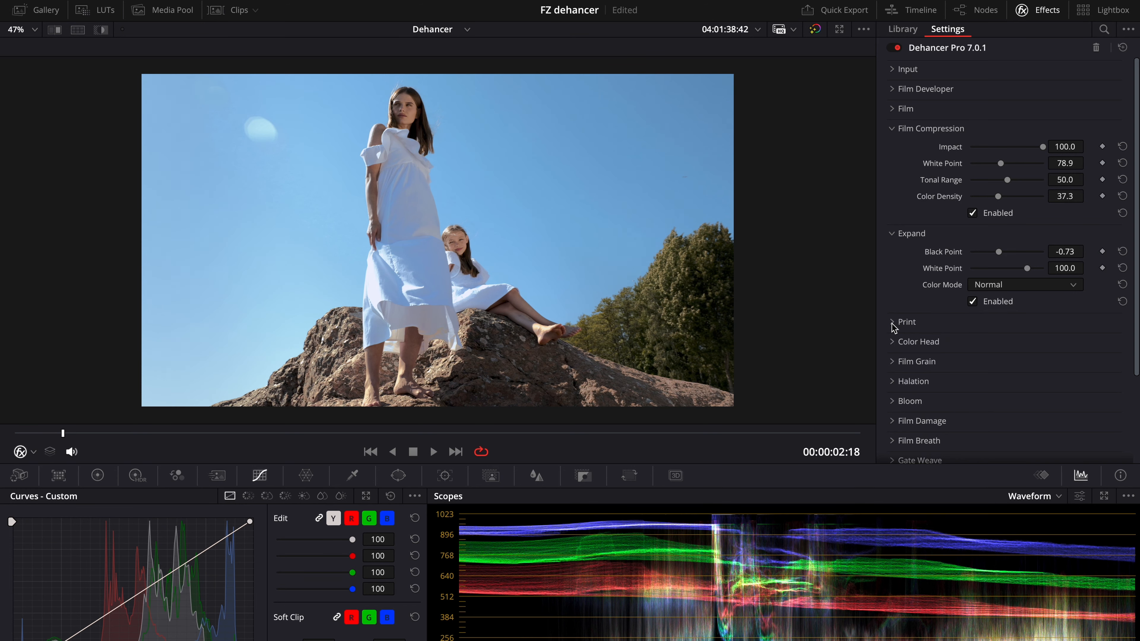
click(894, 324)
scroll(1005, 403, down, 2)
click(978, 420)
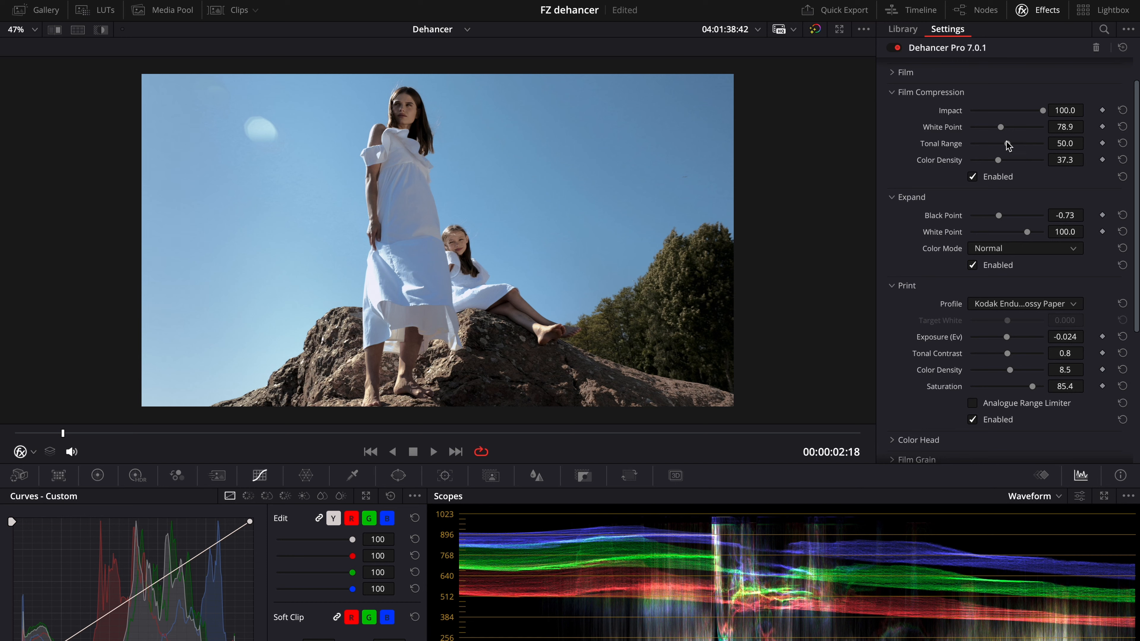
Set the Film Compression White Point to 93.0 and Tonal Range to 51.4, and the Expand Black Point to 0.17
mouse_move(1002, 128)
mouse_down()
mouse_move(1016, 127)
mouse_move(1009, 143)
mouse_up()
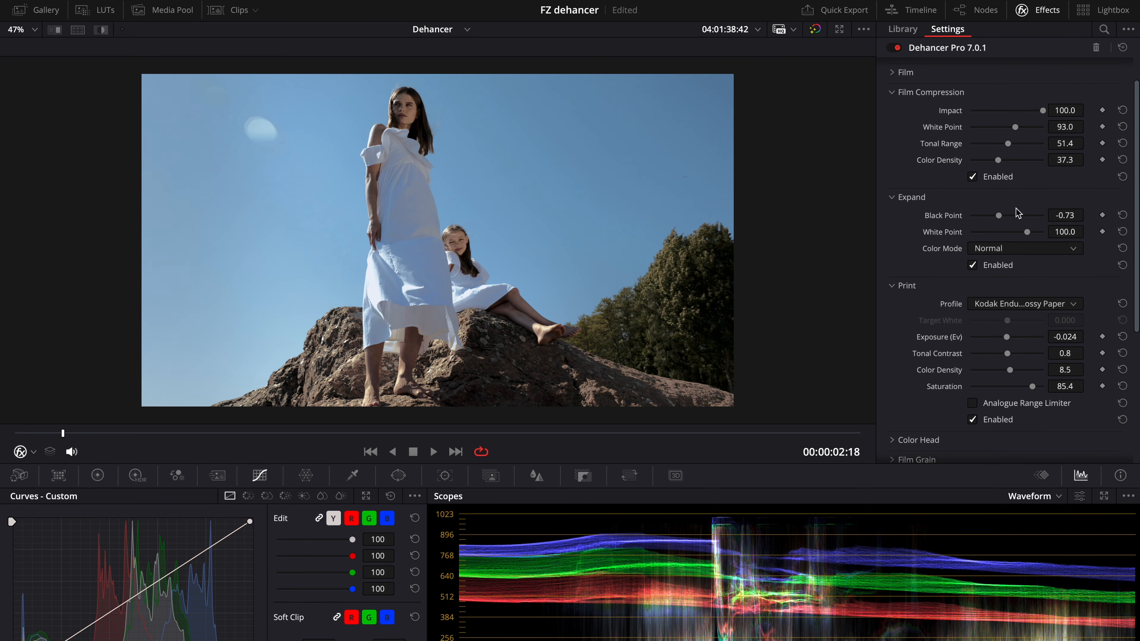
drag(998, 216, 1001, 217)
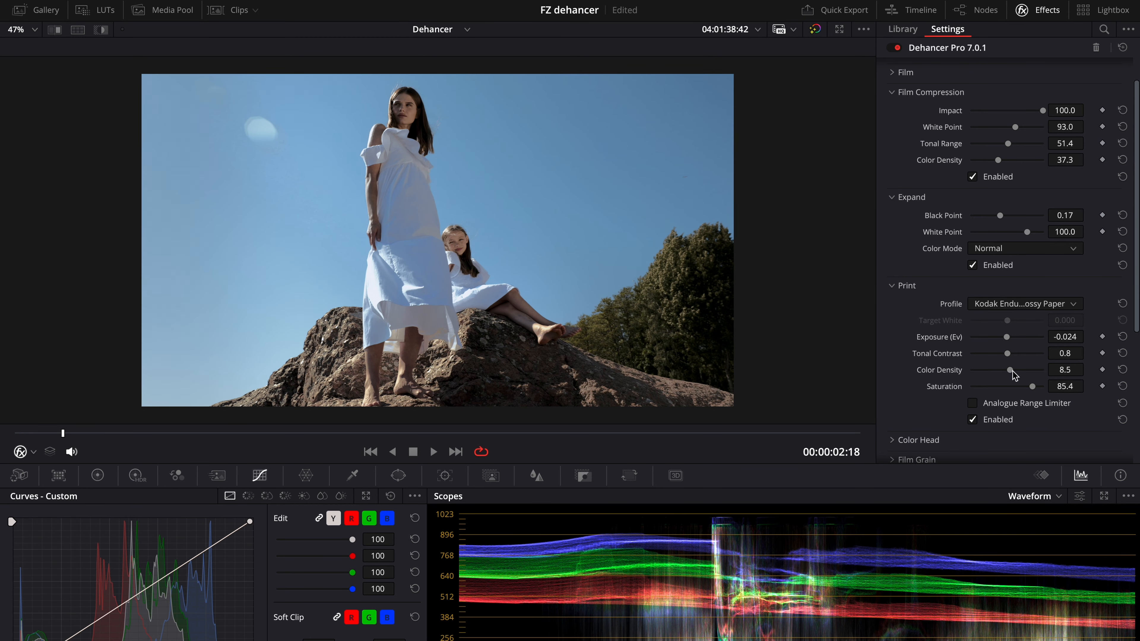
For Print, enable Analogue Range Limiter and set Tonal Contrast to 4.1, Color Density to 24.8 and Saturation to 79.6
drag(1013, 372, 1017, 371)
click(973, 403)
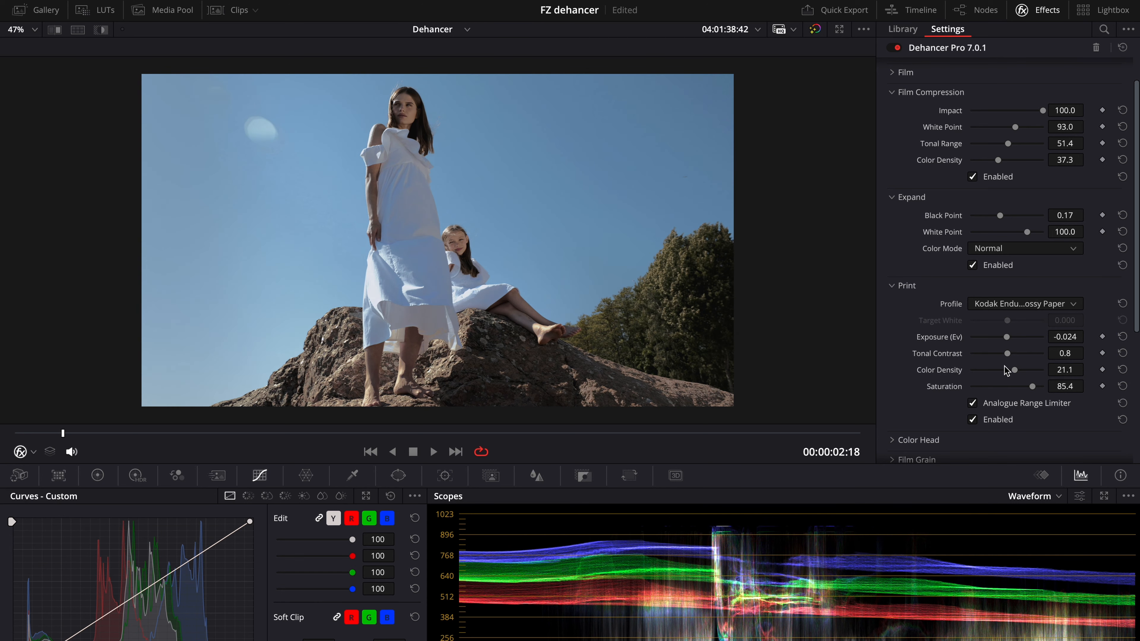
drag(1007, 355, 1014, 356)
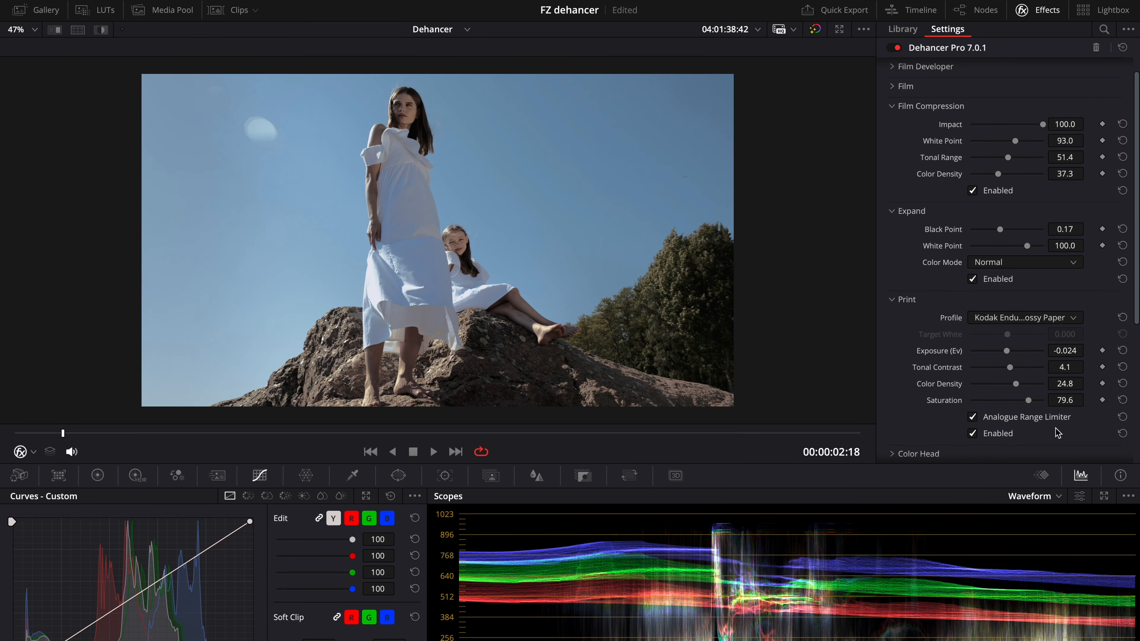
Enable Film Developer with Contrast Boost -22.9, Gamma Correction -26.1 and Color Boost 28.4
scroll(1058, 434, up, 1)
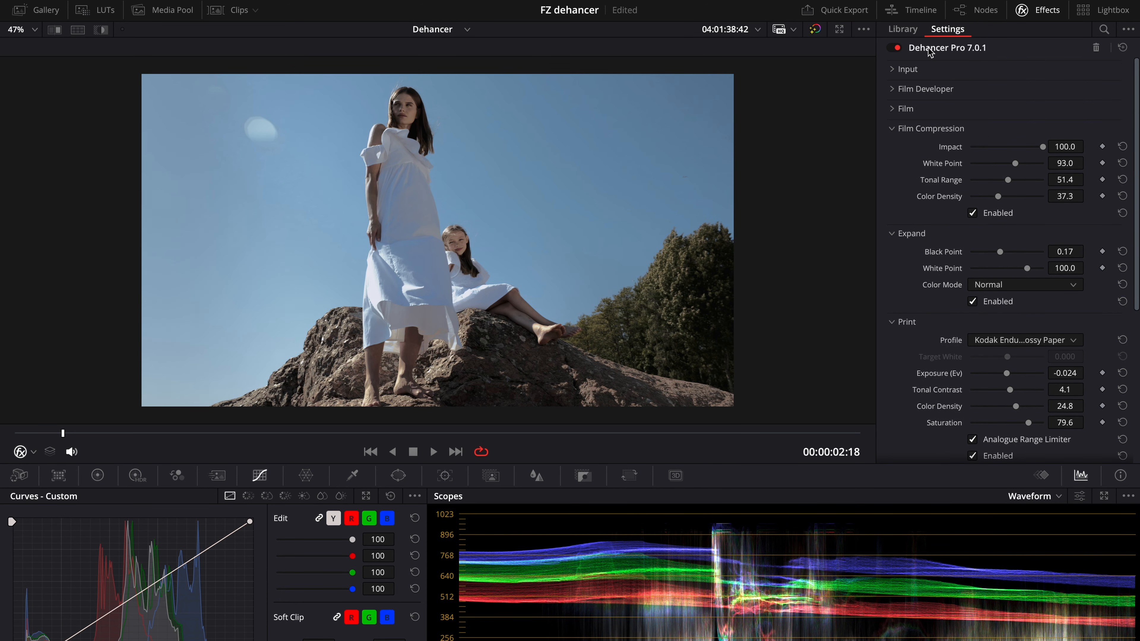
click(895, 89)
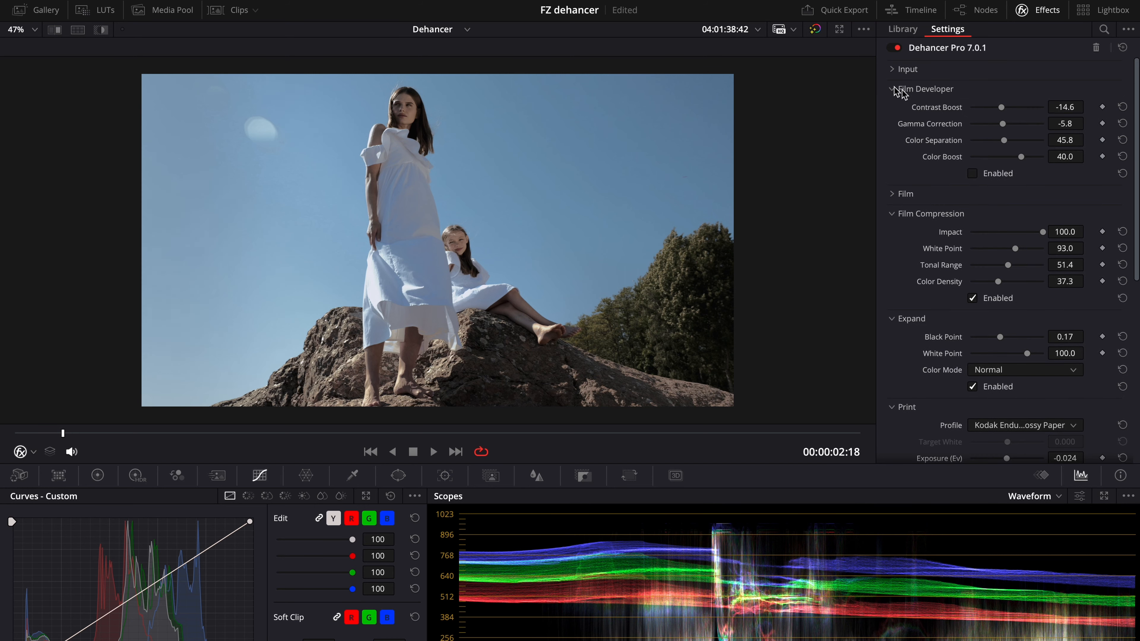
click(972, 175)
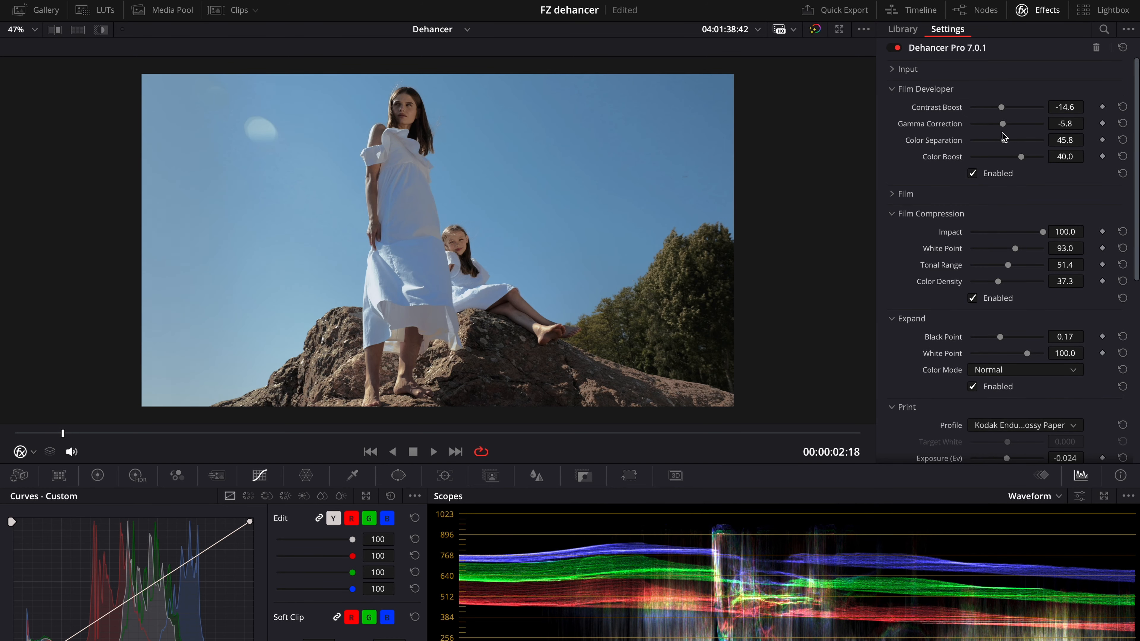
mouse_move(1006, 127)
mouse_down()
mouse_move(989, 125)
mouse_move(1015, 109)
mouse_move(999, 109)
mouse_up()
drag(1021, 158, 1018, 157)
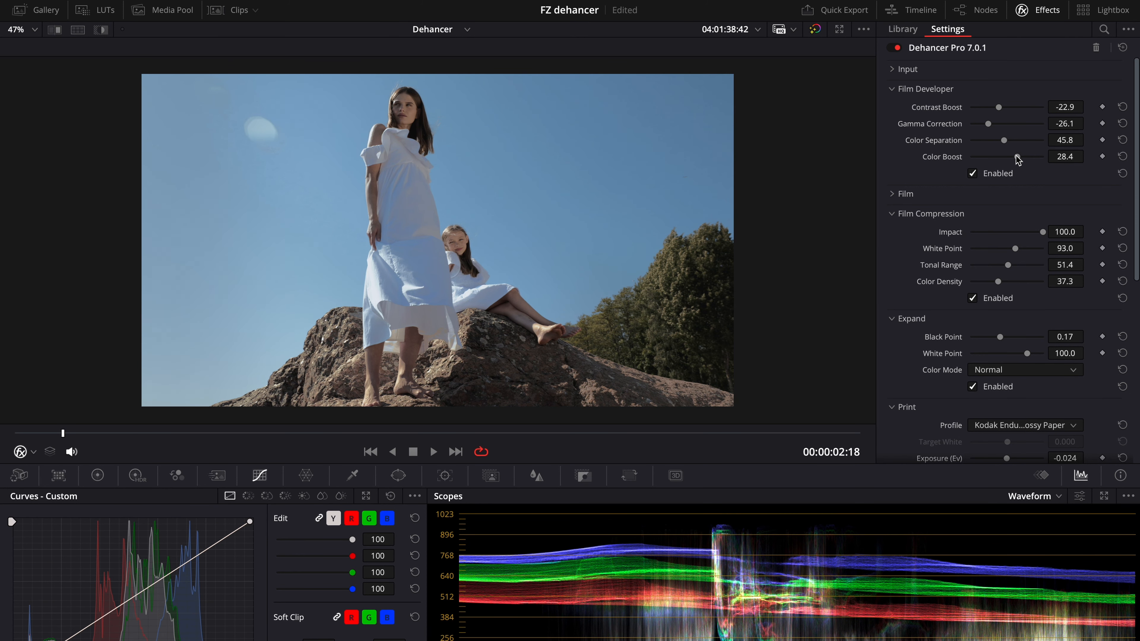
Enable Film Grain and switch its profile to Custom
scroll(1005, 255, down, 5)
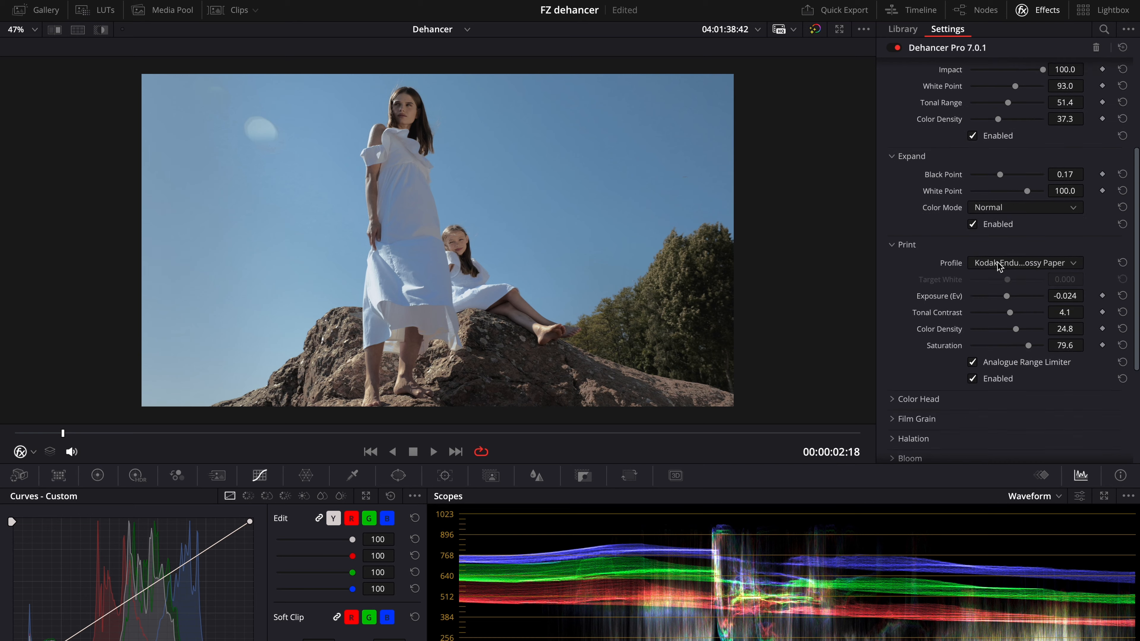
click(899, 421)
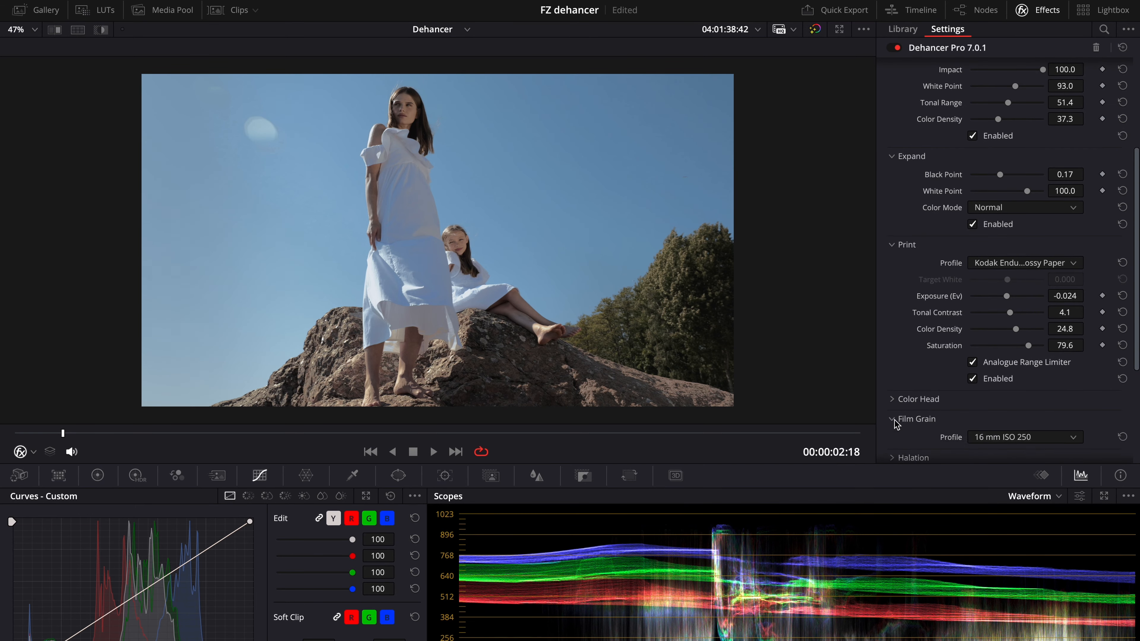
scroll(938, 418, down, 1)
click(974, 421)
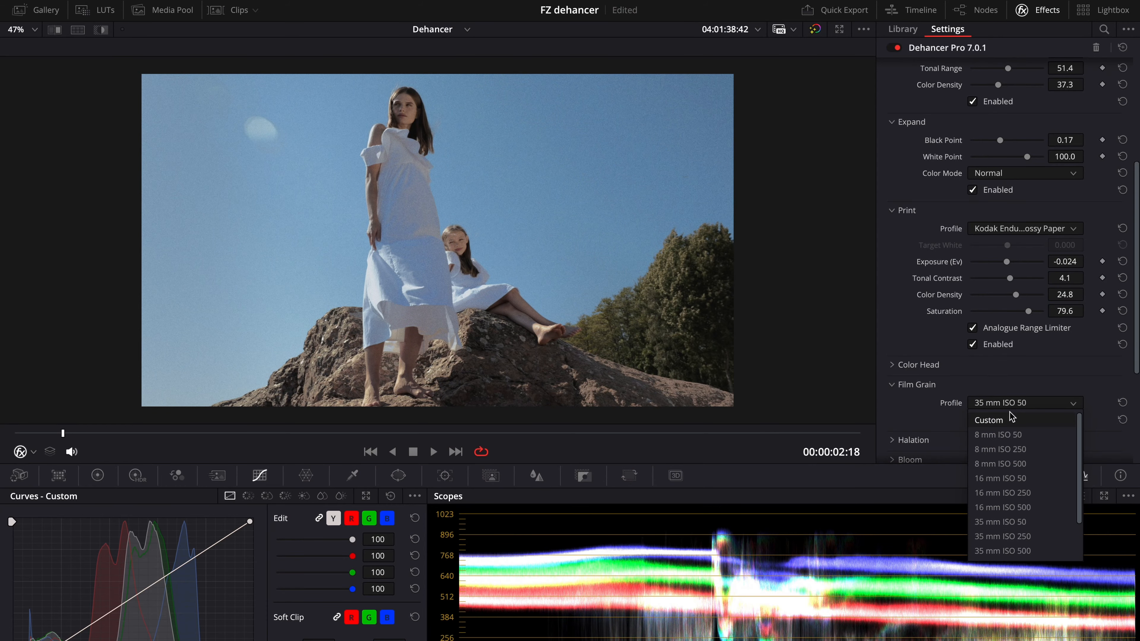
click(1011, 418)
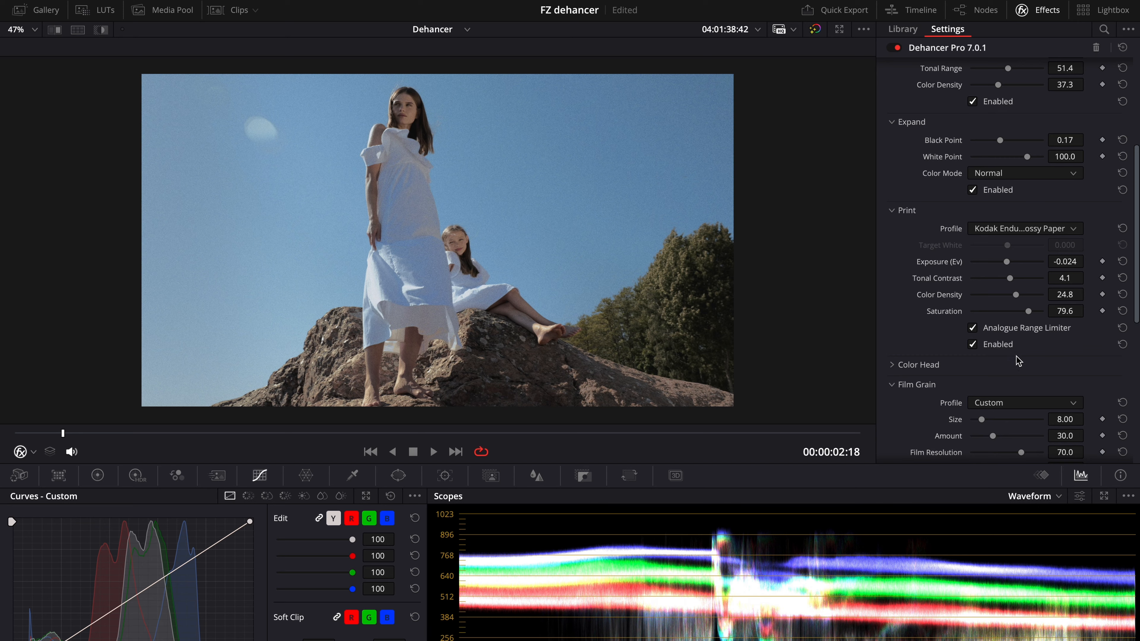
Set the Film Grain Size to 11.34, Amount to 35.8, Film Resolution to 68.8 and Chroma to 52.3
scroll(1018, 361, down, 5)
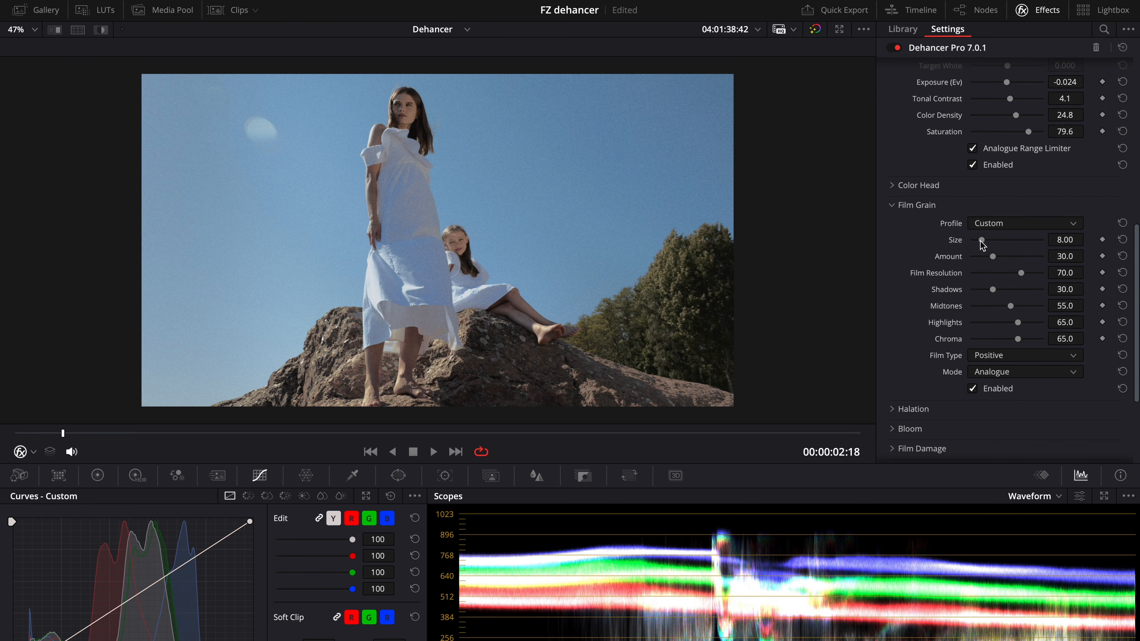
drag(982, 241, 1022, 273)
drag(1018, 339, 1008, 339)
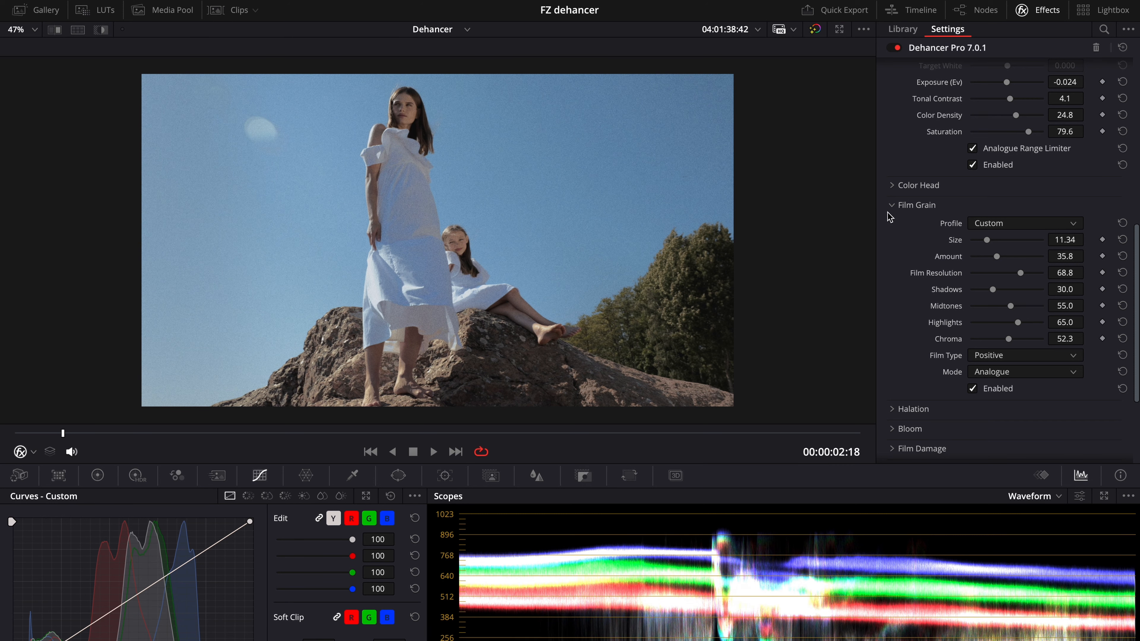
Enable the Halation and Bloom effects
scroll(957, 272, down, 4)
click(907, 271)
scroll(983, 312, down, 1)
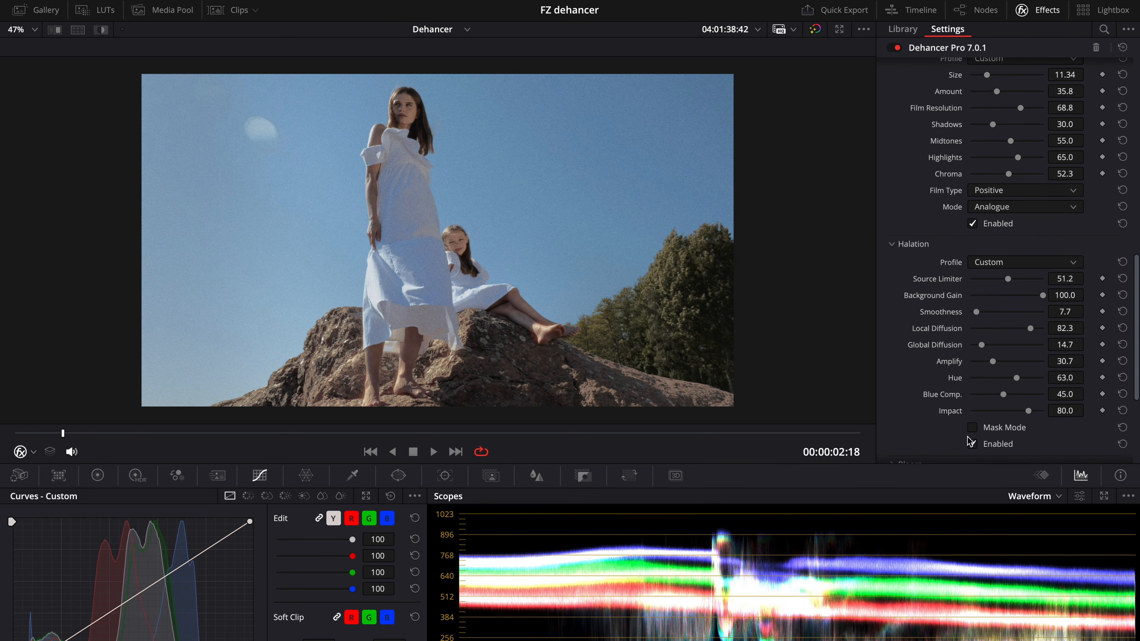
scroll(965, 431, down, 3)
click(923, 375)
scroll(975, 388, down, 1)
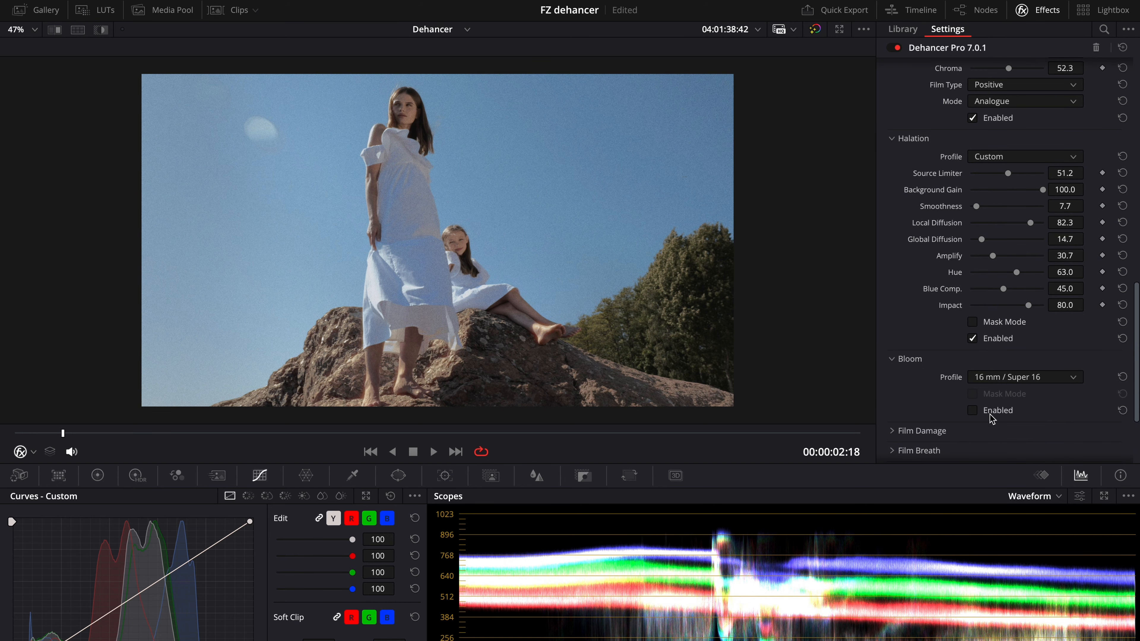
click(974, 410)
Try the 16 mm / Super 16 profile for Halation, and the 8 mm / Super 8 profile for both Bloom and Halation
click(1073, 158)
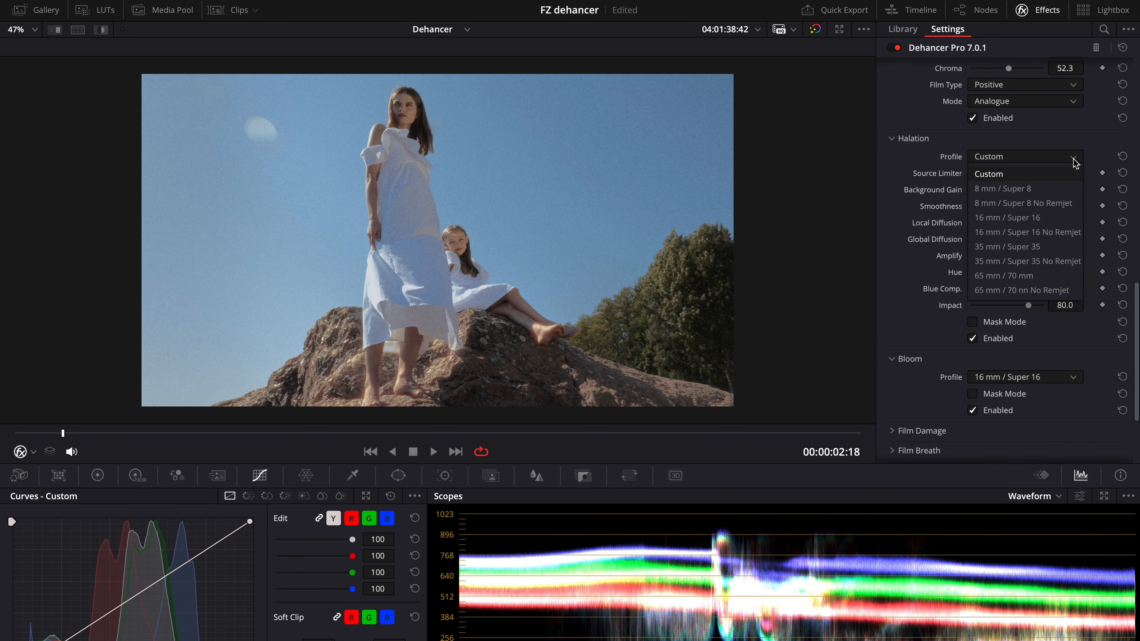
click(1023, 219)
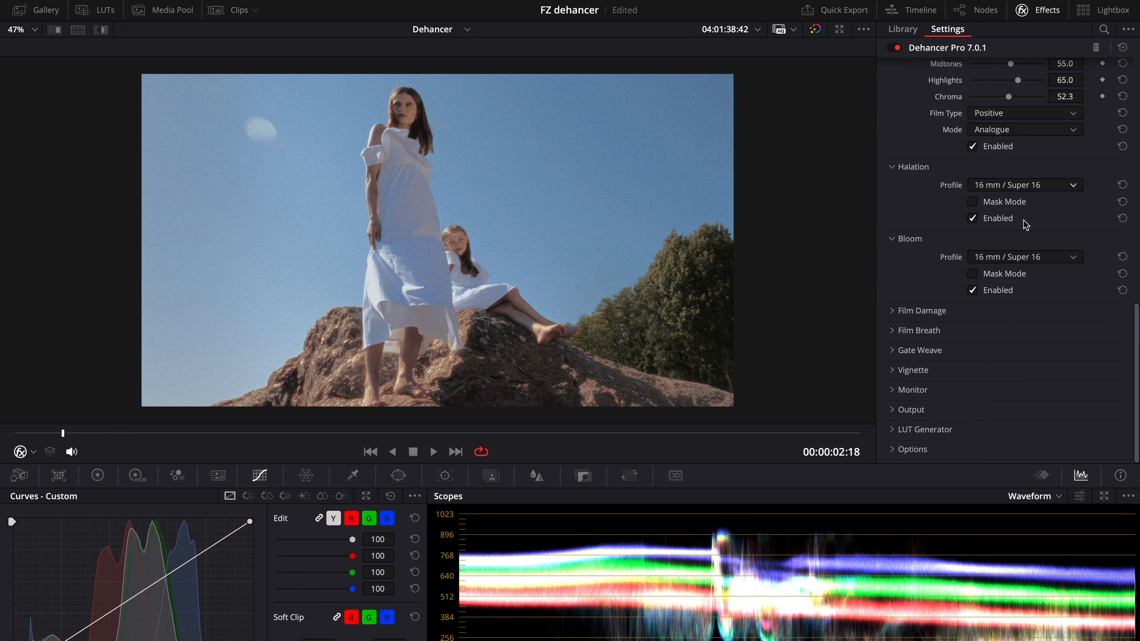
scroll(389, 352, up, 5)
drag(381, 356, 442, 144)
scroll(370, 275, up, 2)
drag(348, 324, 420, 237)
scroll(391, 210, up, 3)
click(1044, 262)
click(997, 287)
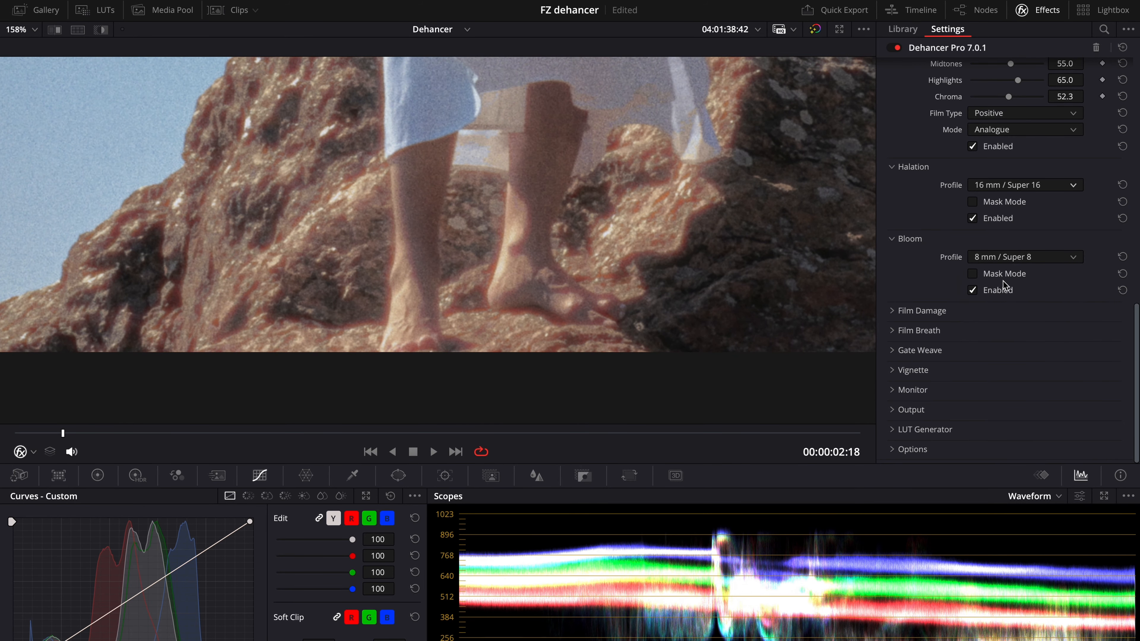
click(997, 184)
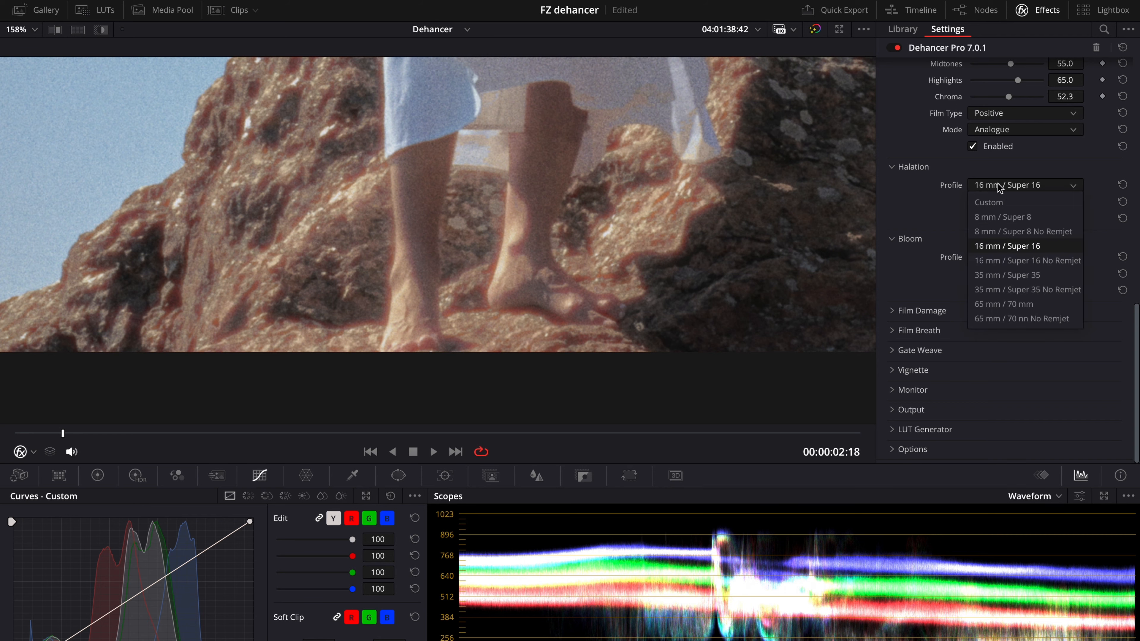
click(994, 220)
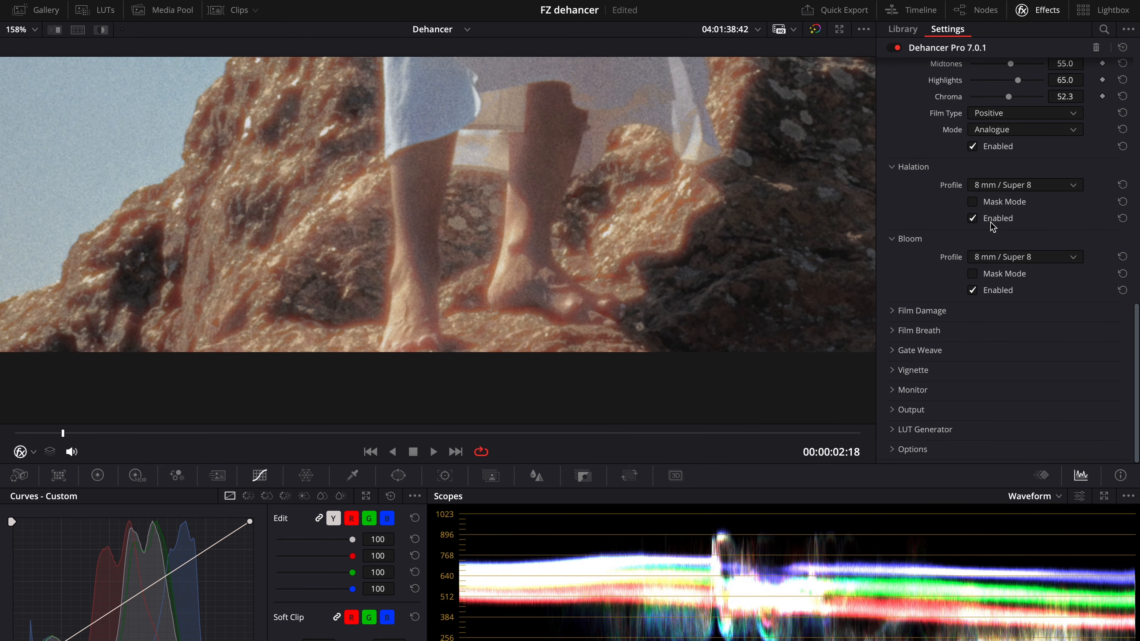
Set the Halation profile to 35 mm / Super 35 and the Bloom profile to 16 mm / Super 16
scroll(605, 234, down, 2)
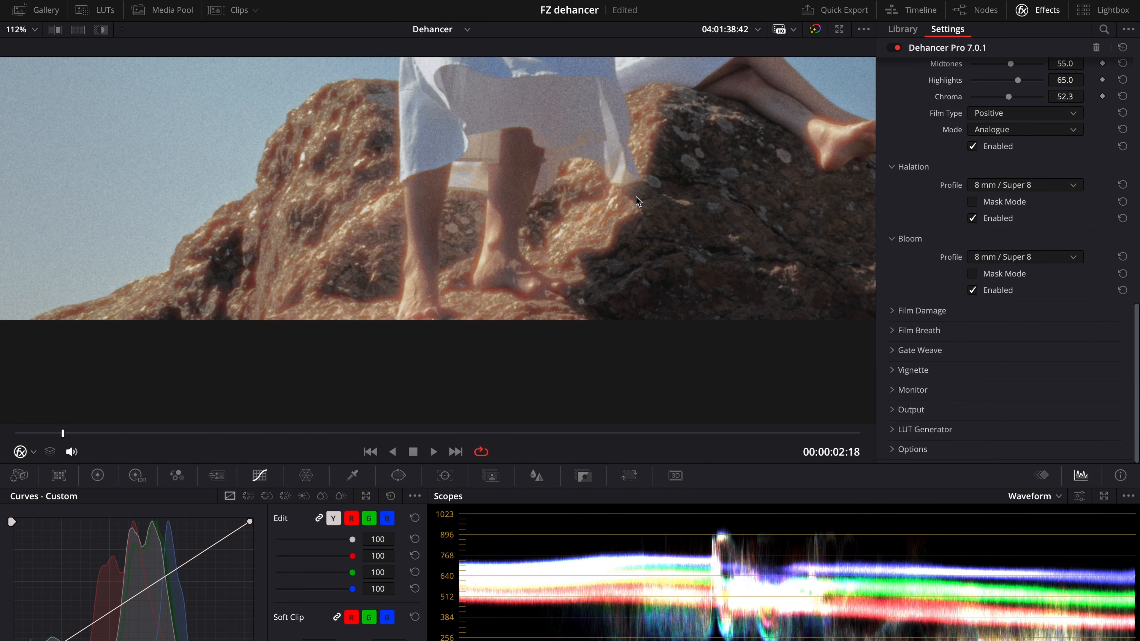
scroll(636, 196, down, 3)
click(1048, 191)
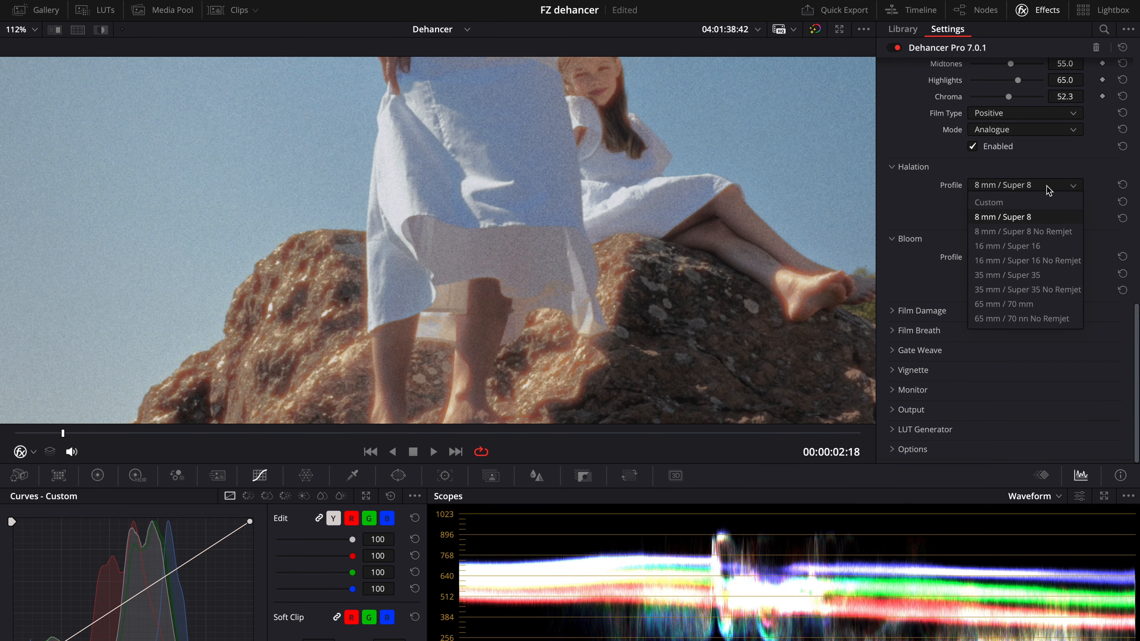
click(1002, 273)
click(1009, 258)
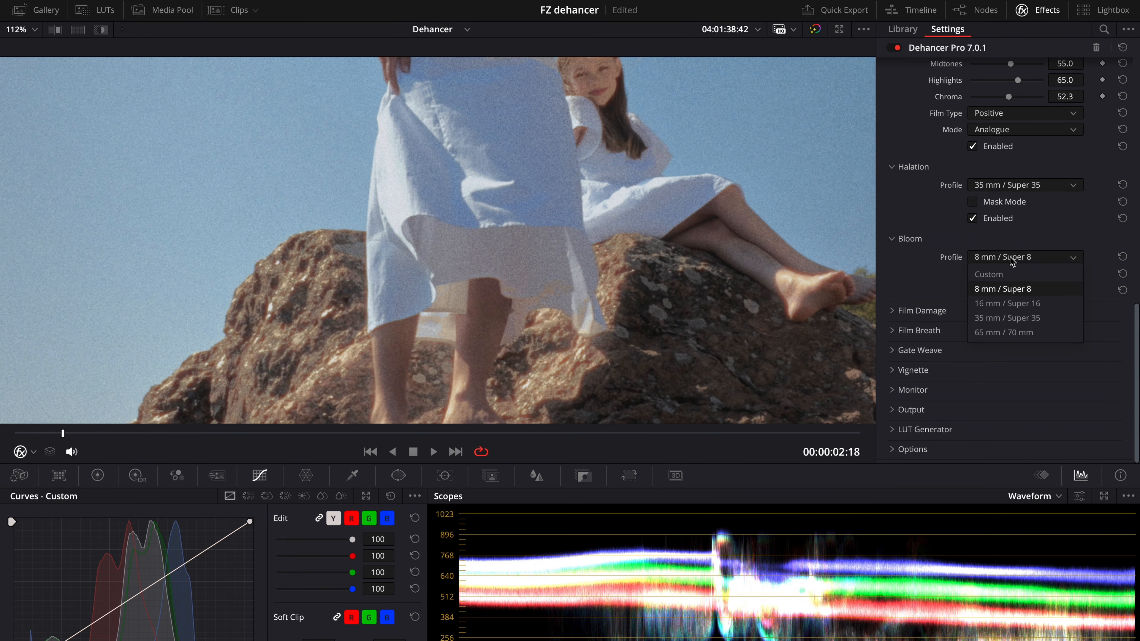
click(1008, 308)
scroll(572, 294, down, 5)
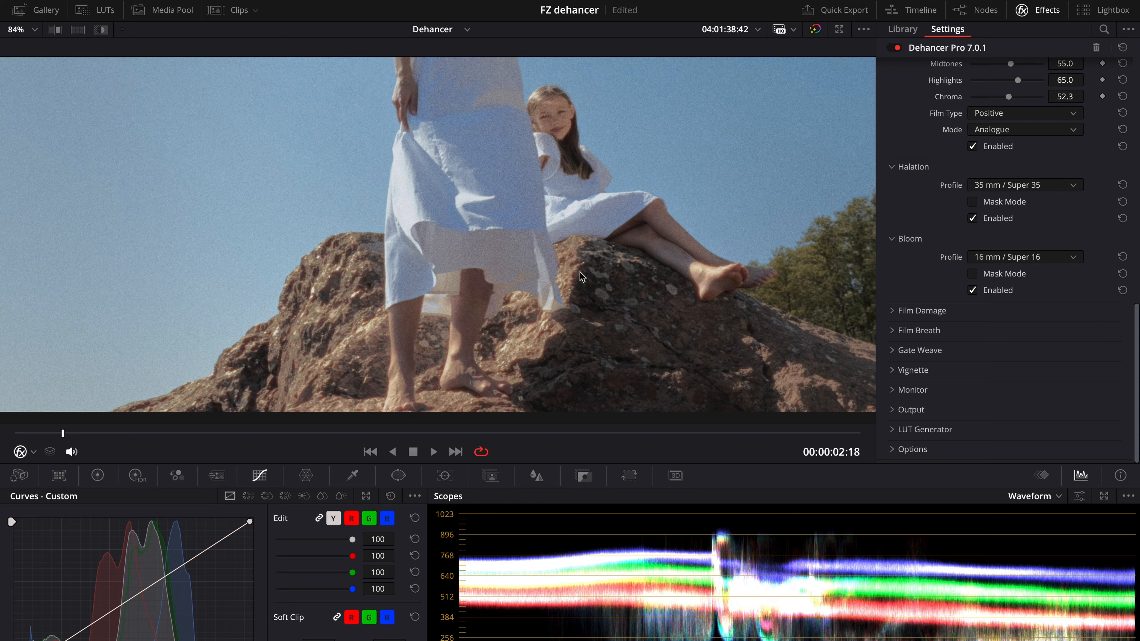
scroll(589, 255, down, 2)
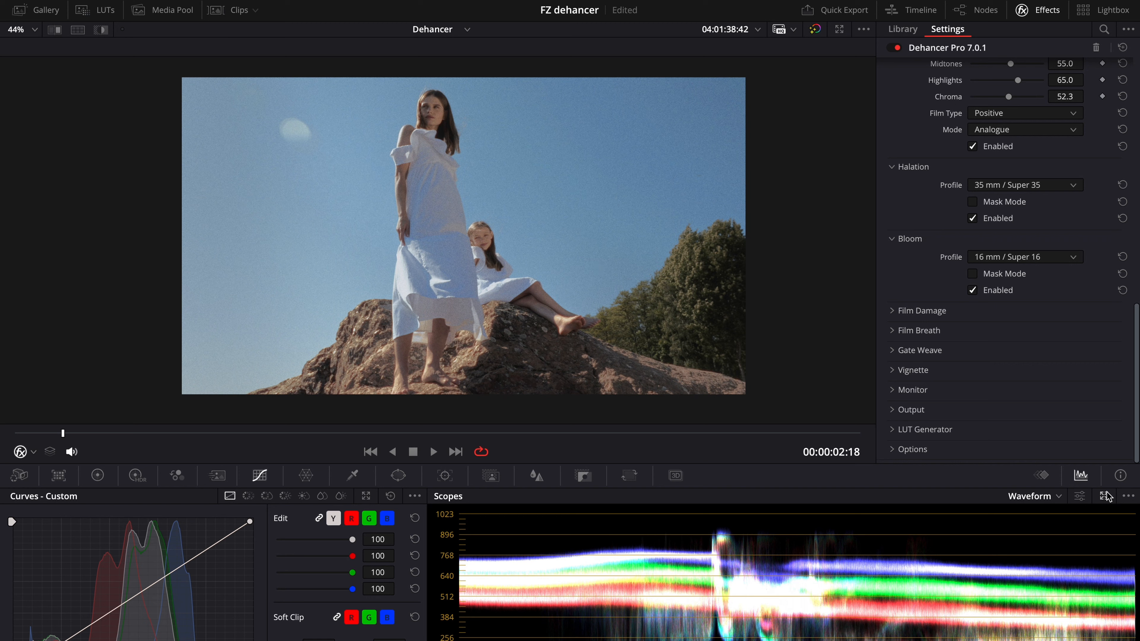
Enable Color Head with Yellow-Blue -14.2, Magenta-Green 10.6, Shadows Tone 15.6, Midtones Tone 6.4, Highlights Tone -19.3 and Impact 52.3
scroll(919, 329, up, 5)
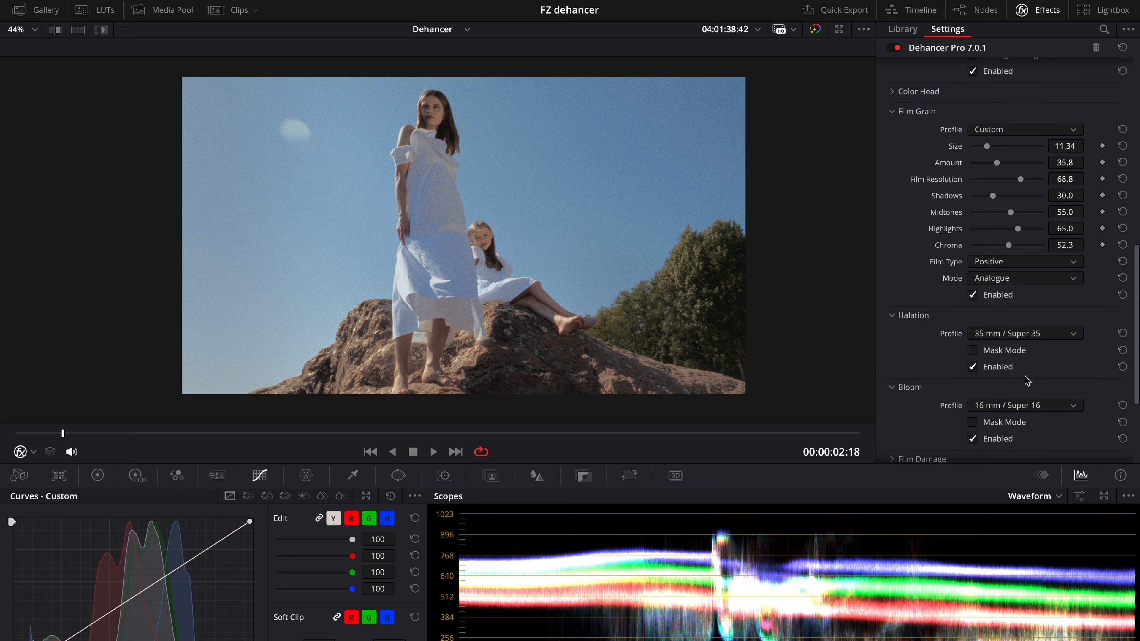
click(889, 153)
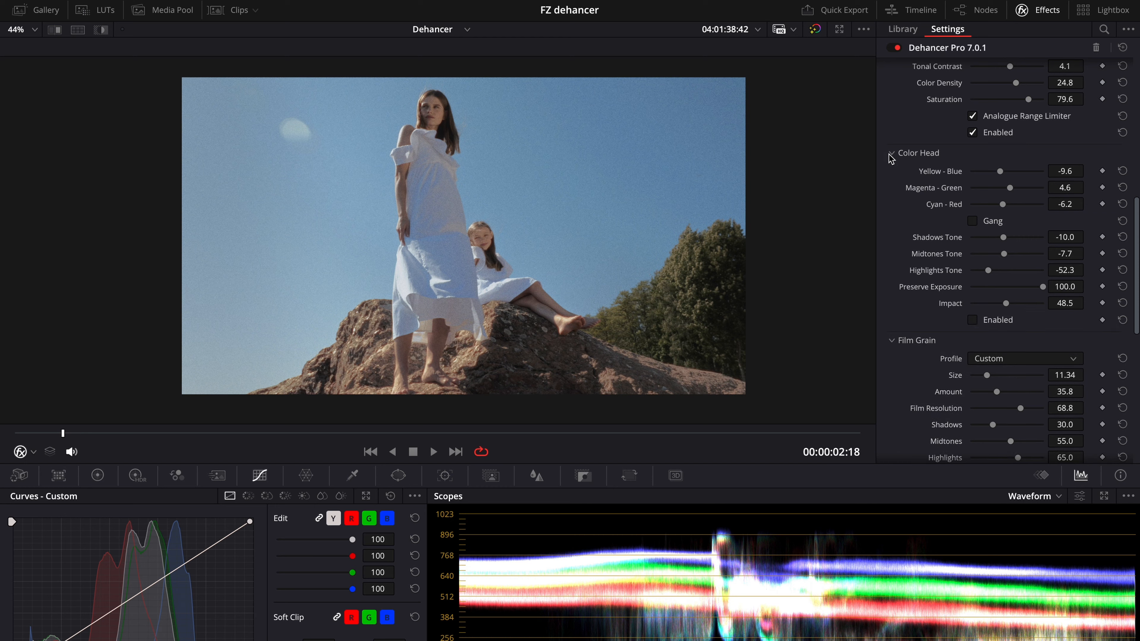
click(972, 320)
drag(995, 176, 1015, 188)
drag(1004, 238, 1041, 256)
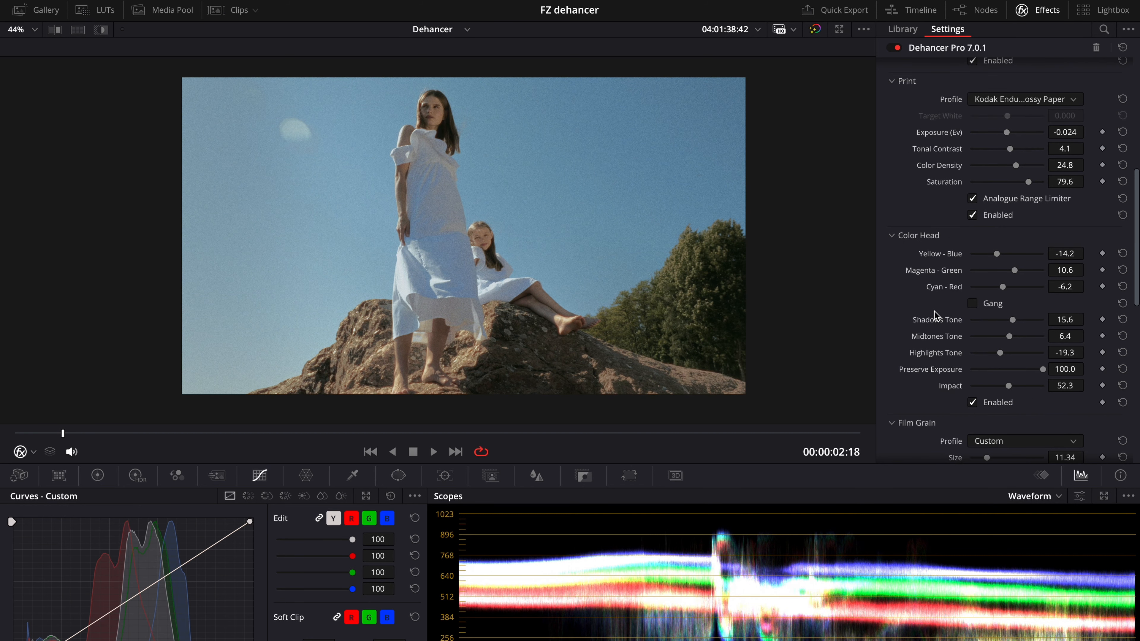
scroll(934, 314, down, 10)
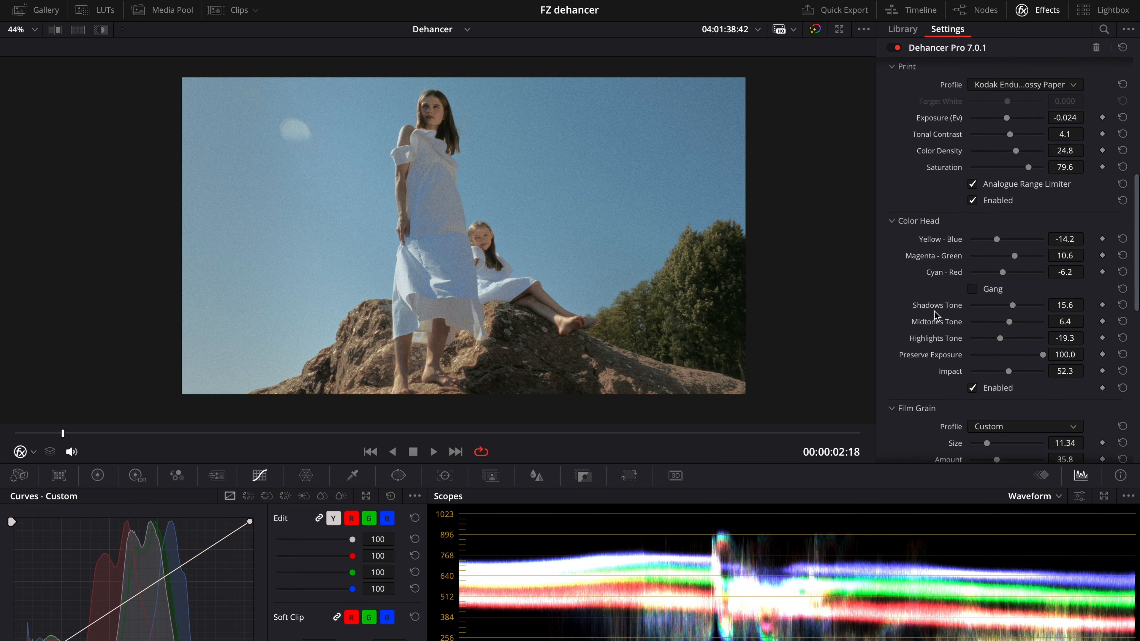
scroll(935, 316, down, 3)
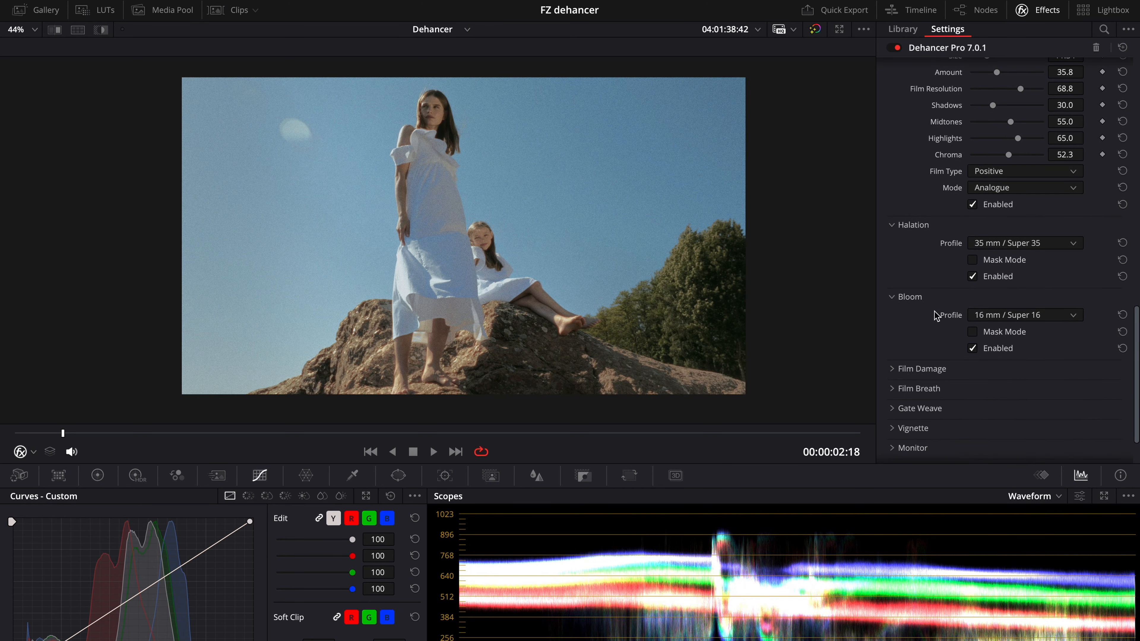
Enable Film Damage and try its 8 mm / Super 8 profile
click(920, 369)
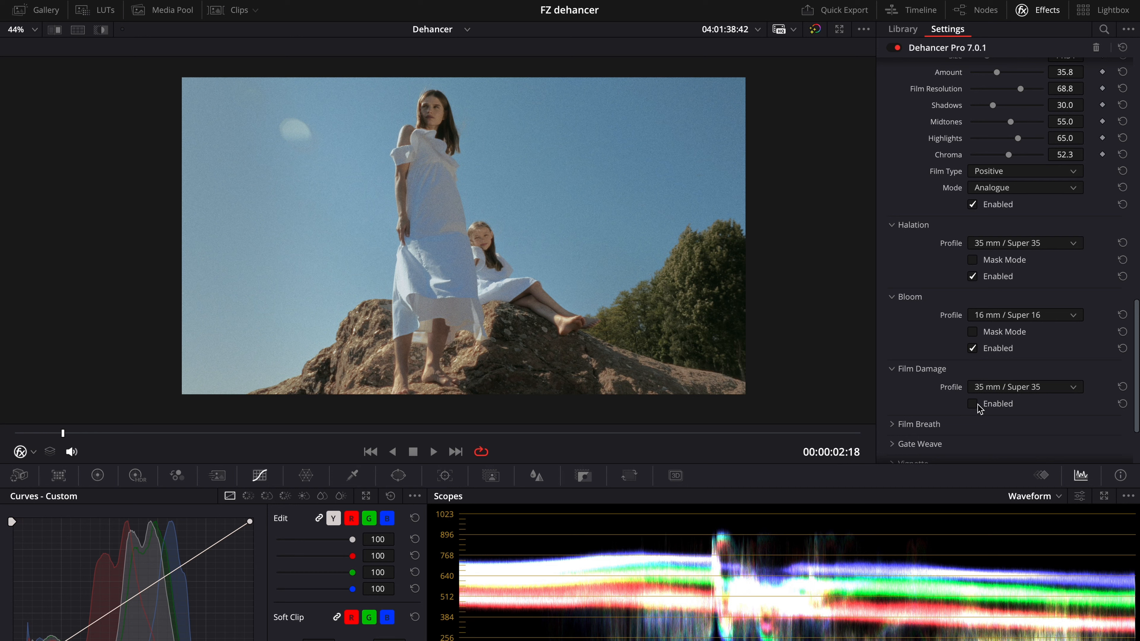
click(998, 390)
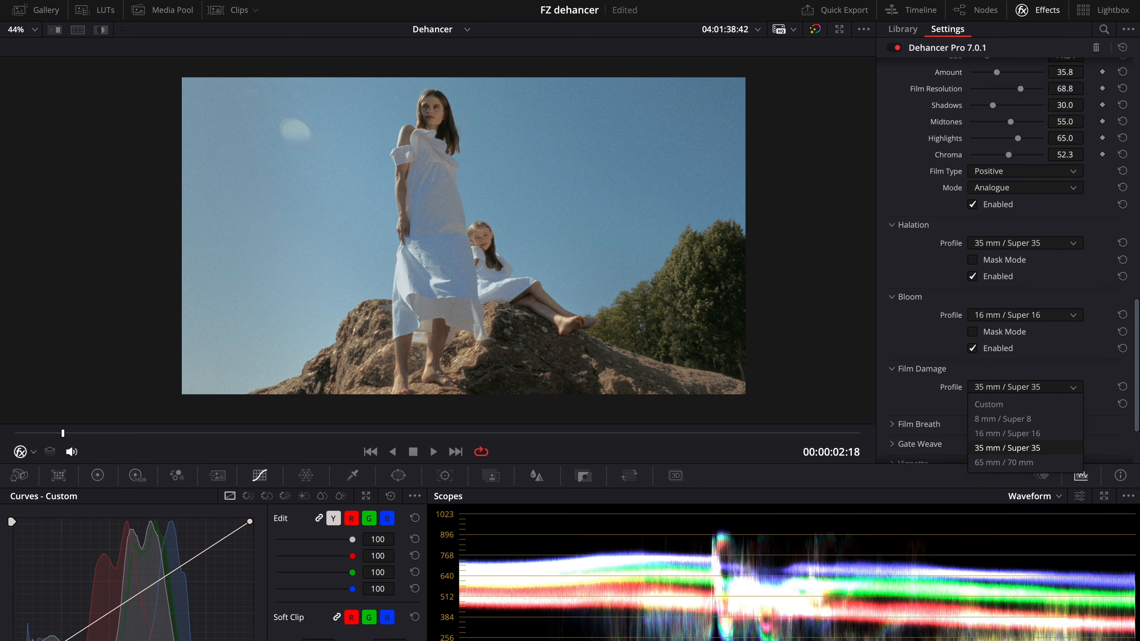
click(998, 418)
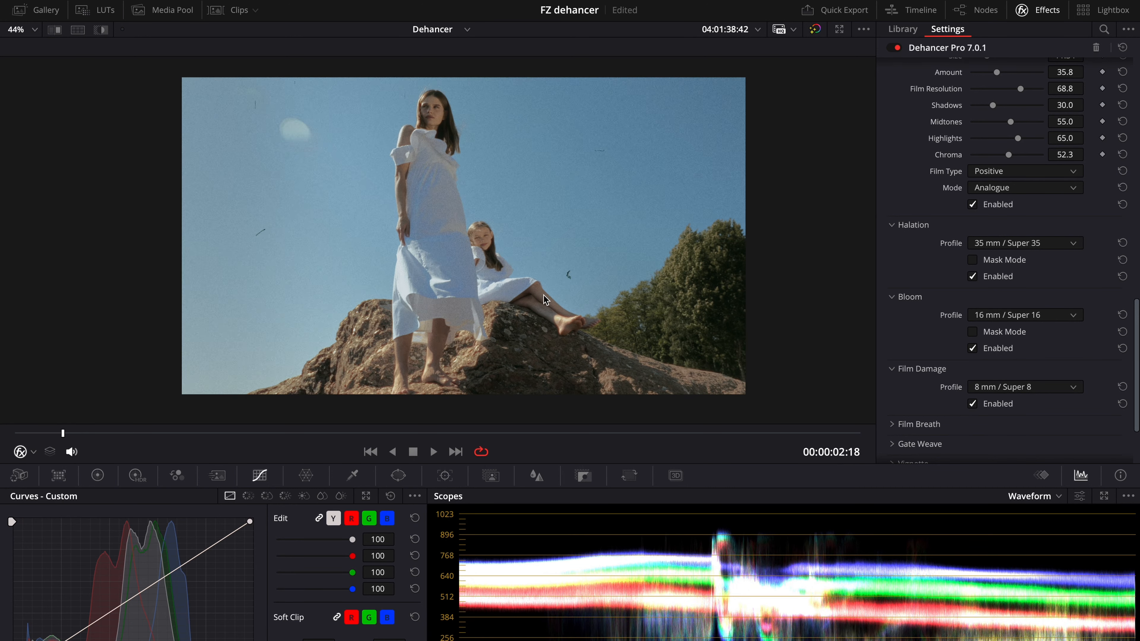
Try a Custom Film Damage profile with a higher Dust Amount and a Hairs Amount of 41
click(1062, 387)
click(1030, 402)
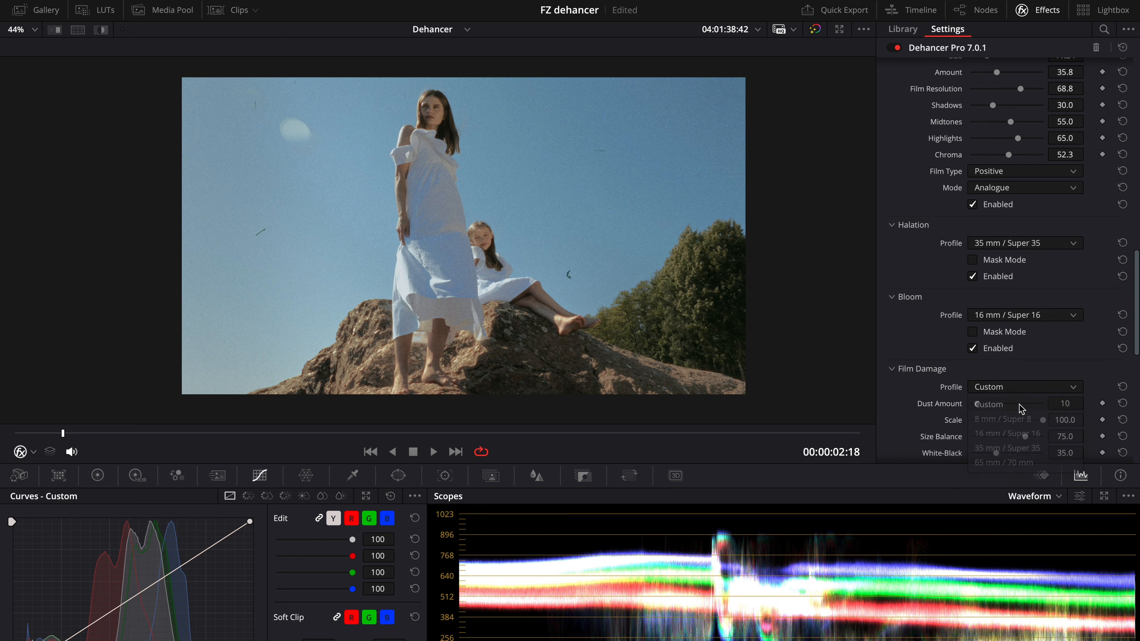
scroll(1006, 331, down, 1)
scroll(1007, 323, down, 3)
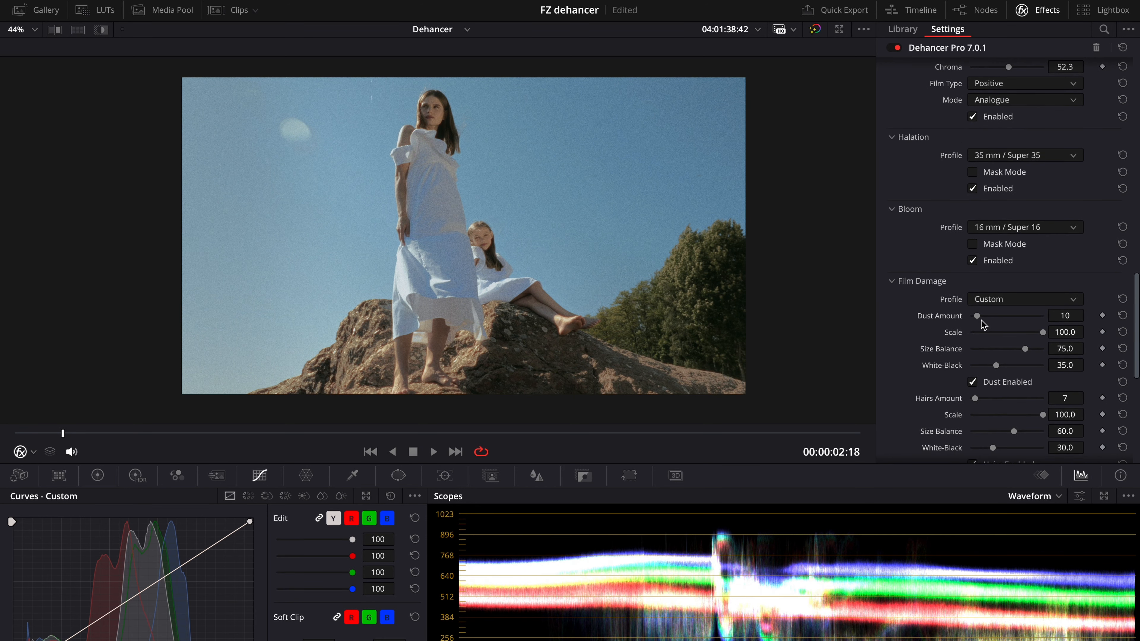
drag(979, 320, 1000, 321)
drag(975, 398, 994, 398)
Set the Film Damage profile to 35 mm / Super 35 and enable Film Breath with the 16 mm / Super 16 profile
click(1025, 300)
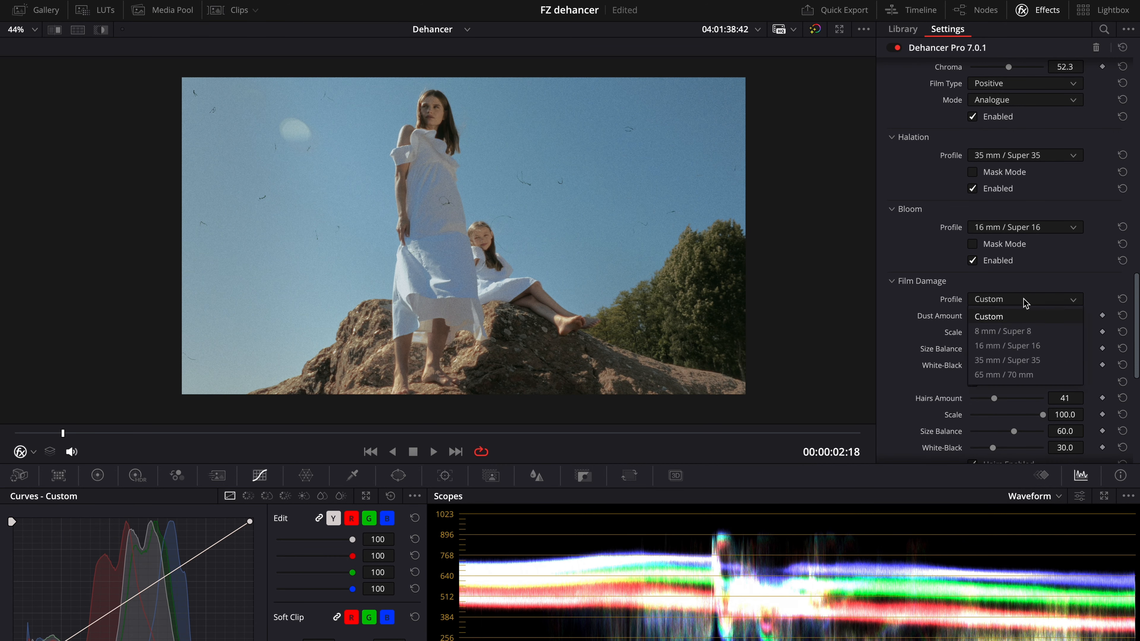
click(1028, 360)
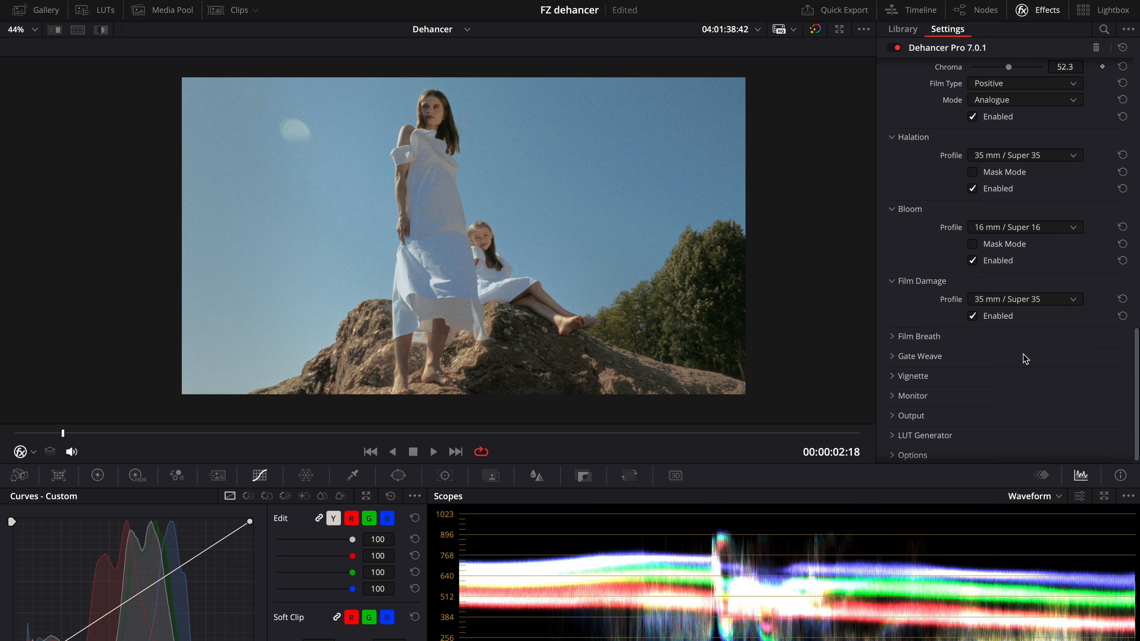
click(915, 340)
click(1004, 354)
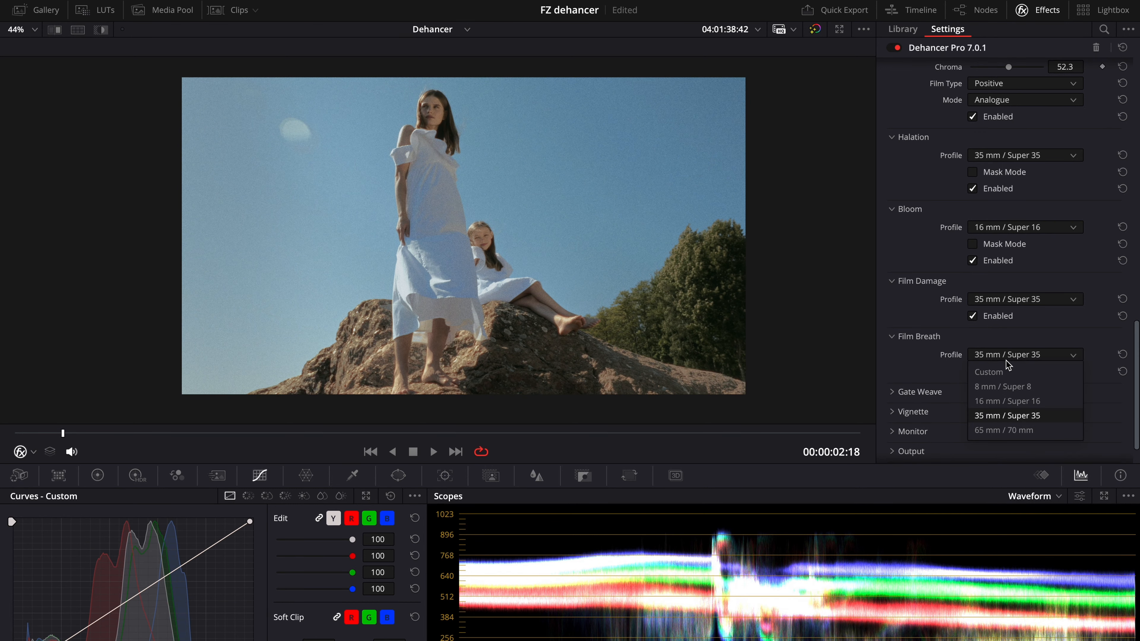
click(1012, 402)
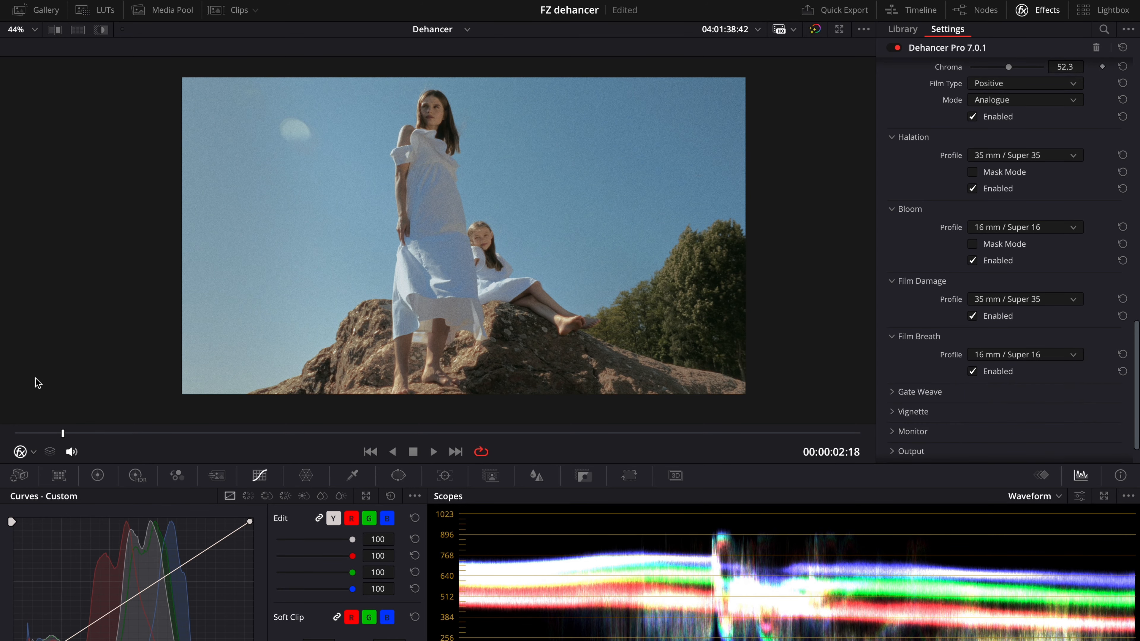
click(1067, 357)
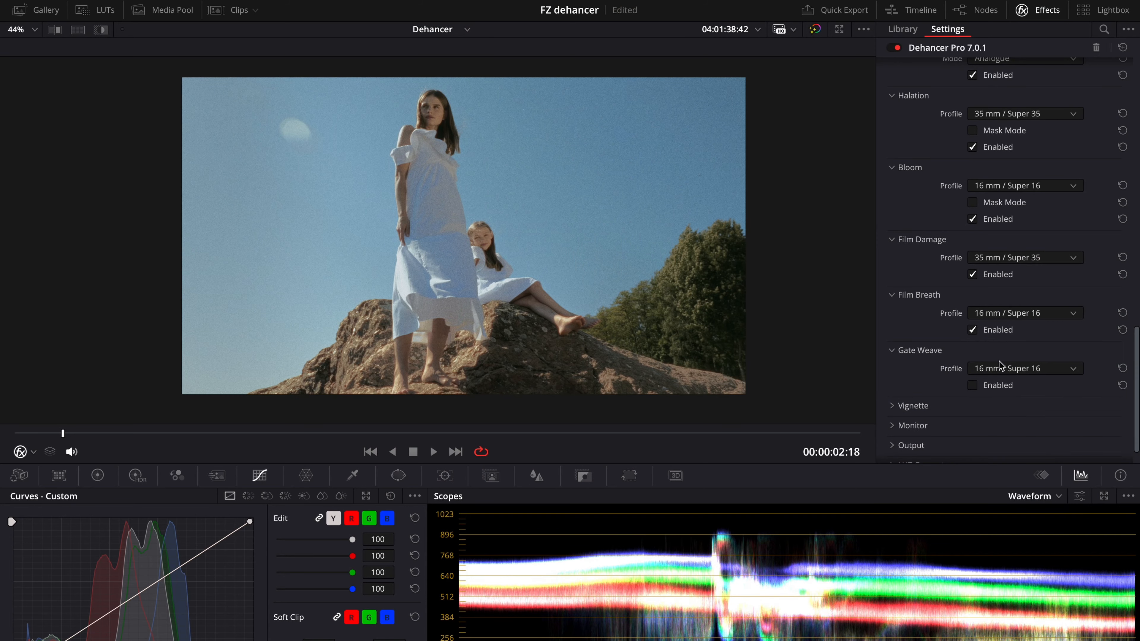
Set the Gate Weave profile to 35 mm / Super 35
click(1022, 369)
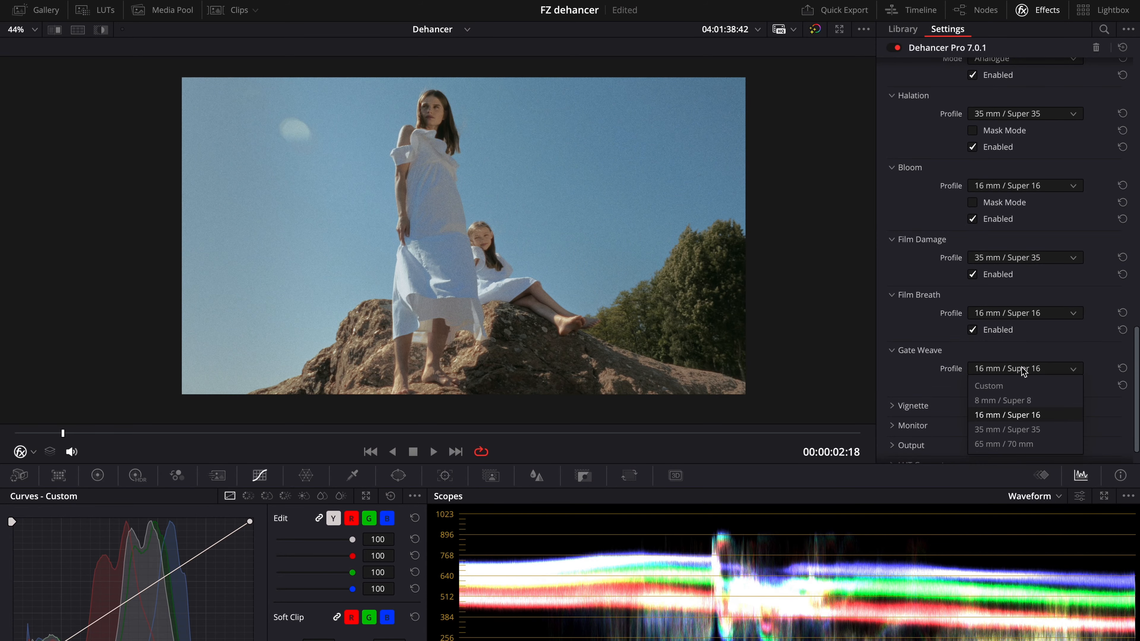
click(1023, 369)
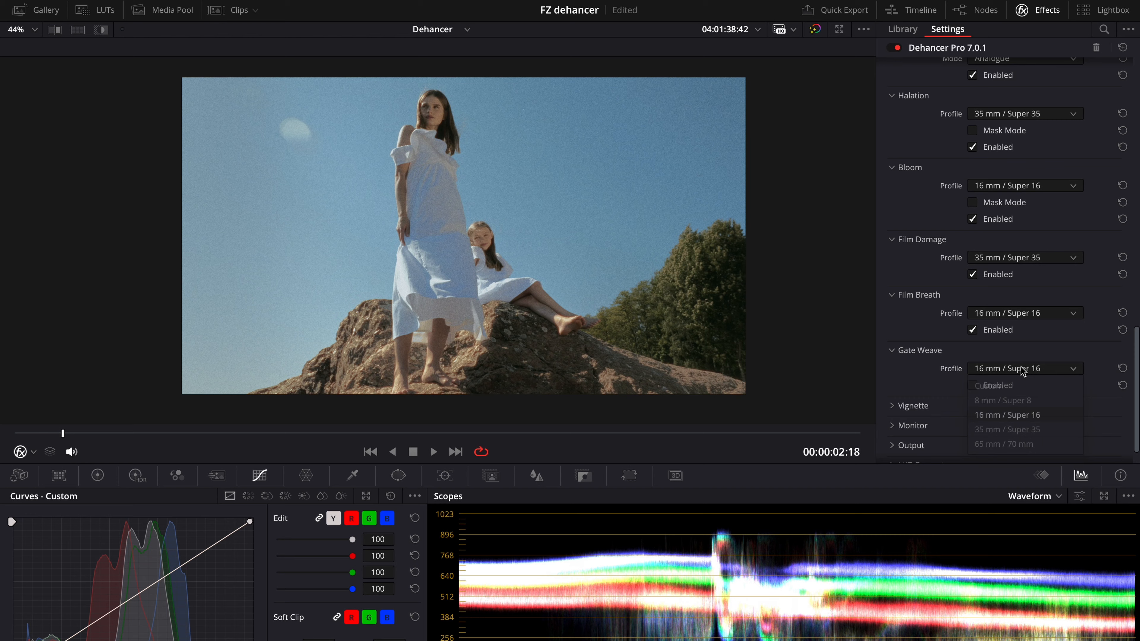
click(1018, 367)
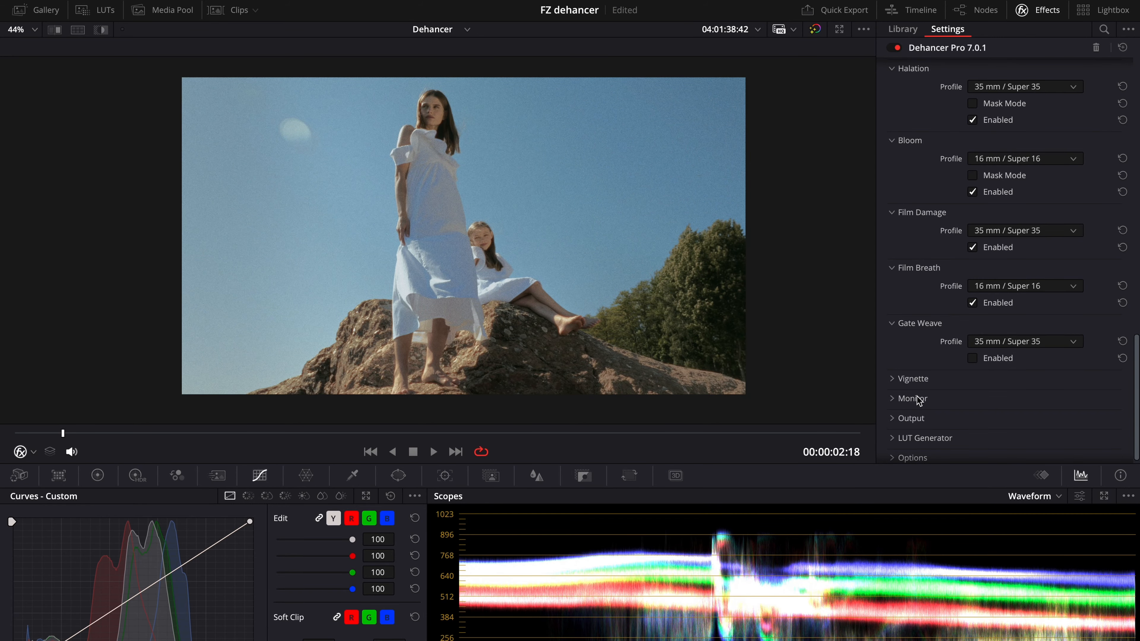
Check the image with False Color IRE, 16 zones and with Clipping Indication, leaving both monitoring options off
click(915, 399)
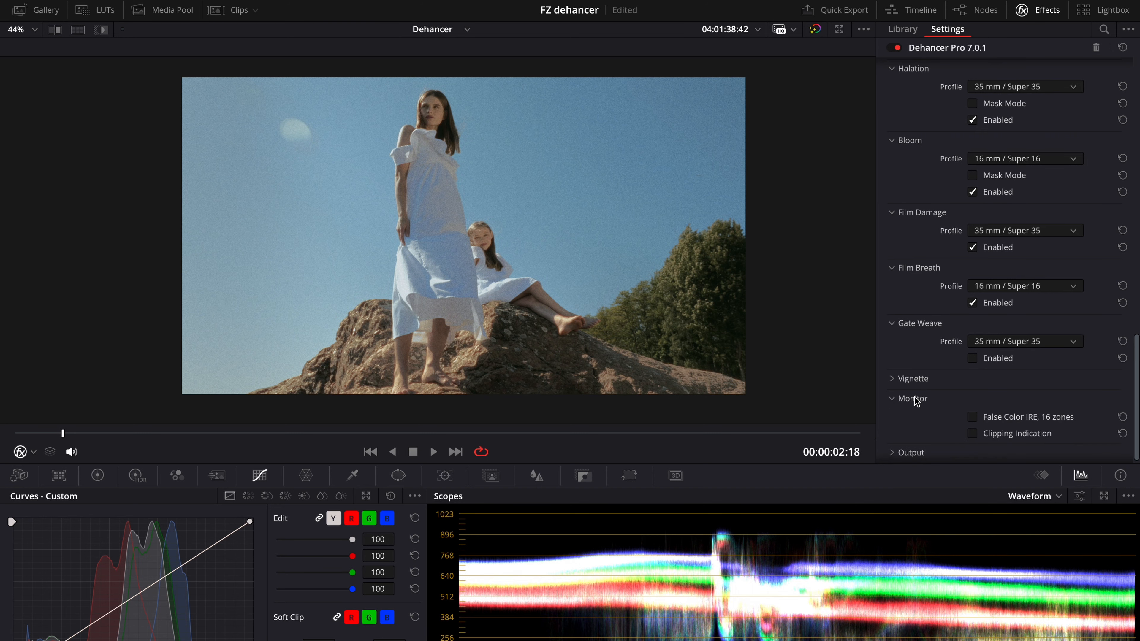
scroll(995, 398, down, 2)
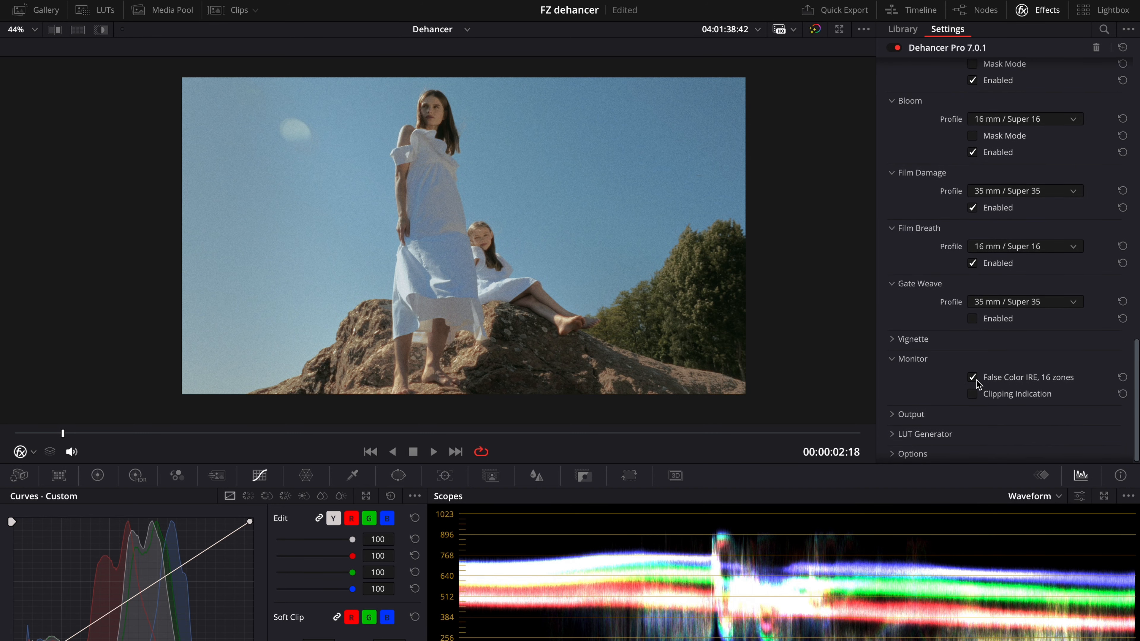
click(976, 379)
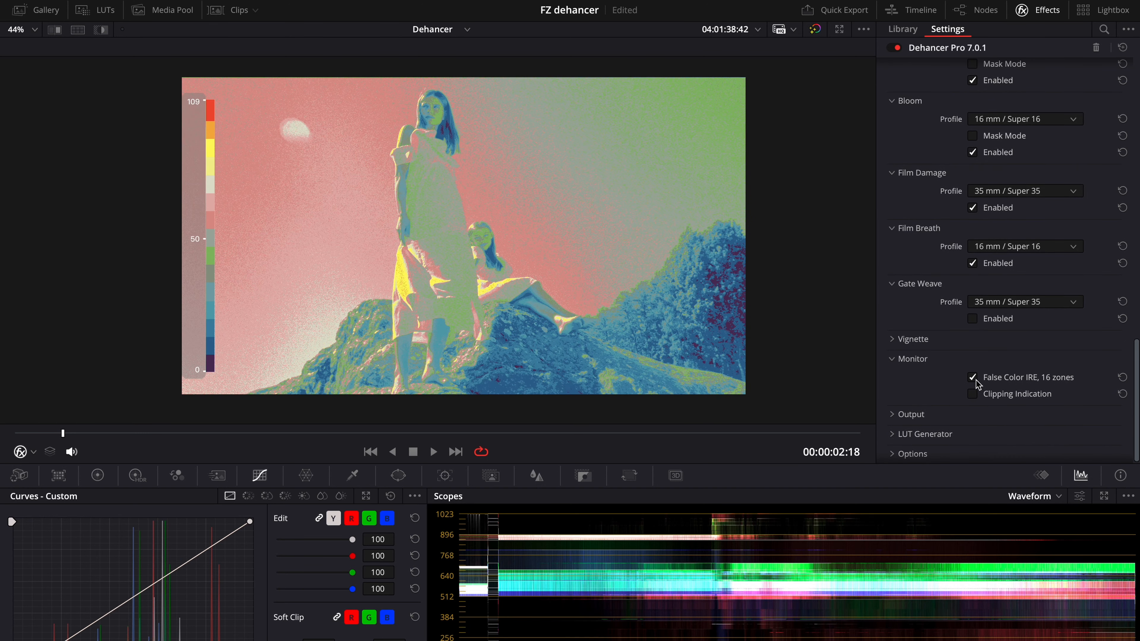
click(974, 395)
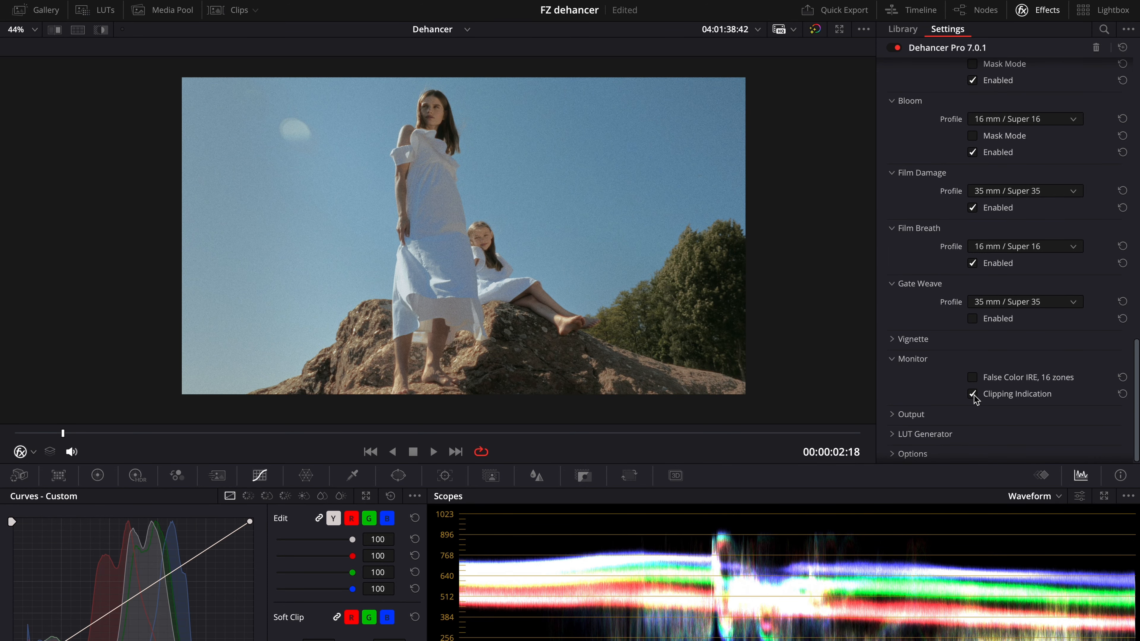
click(974, 395)
Try different Total Impact values for the output and restore it to 100
click(911, 415)
scroll(945, 383, down, 1)
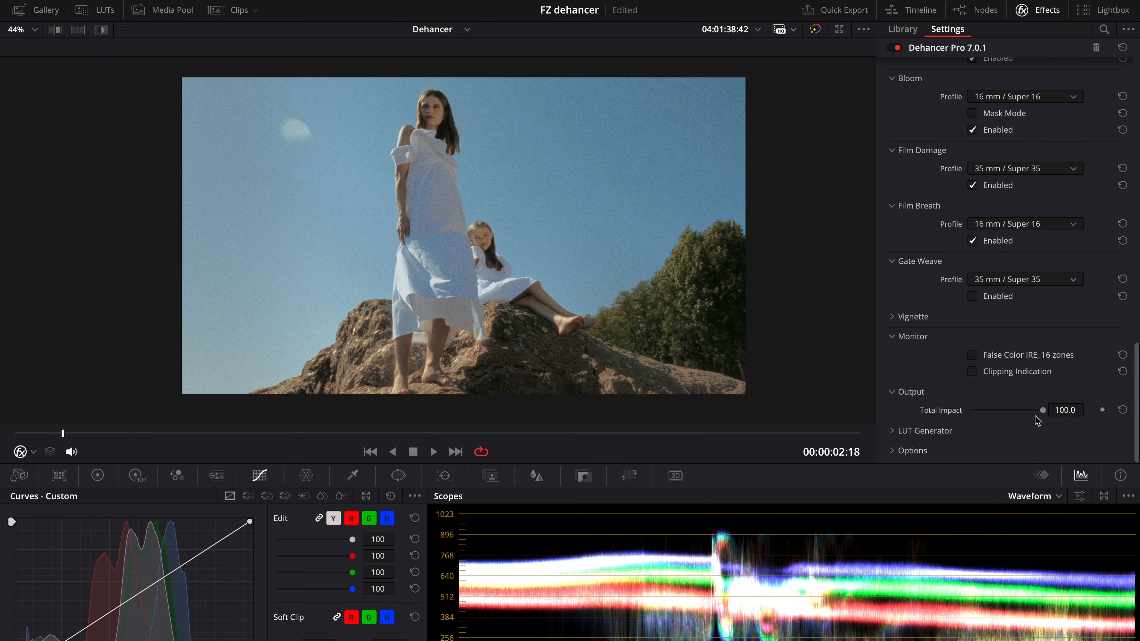
drag(1042, 410, 1068, 421)
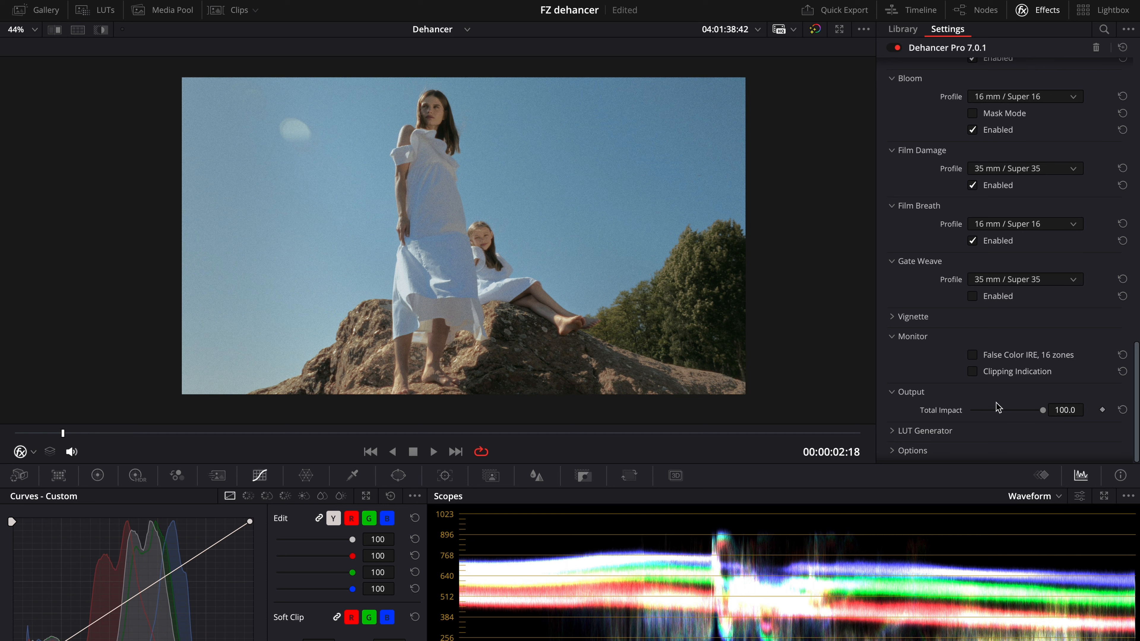
Compare the image with Film Grain off and on, and choose the 8 mm ISO 500 grain profile
scroll(1066, 311, up, 1)
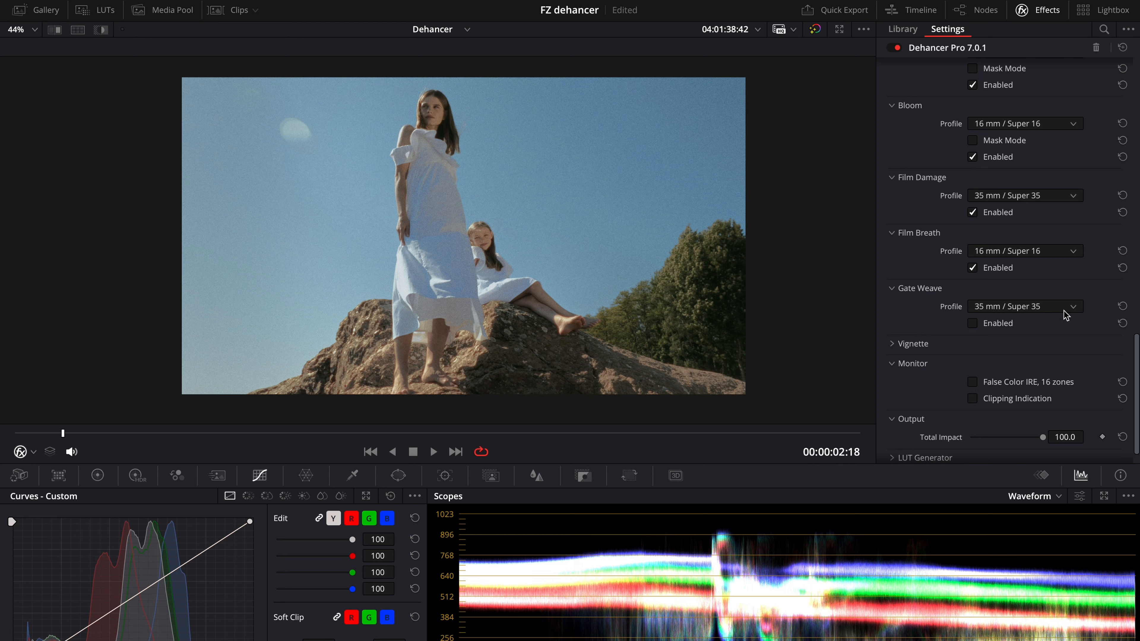
scroll(1027, 247, up, 10)
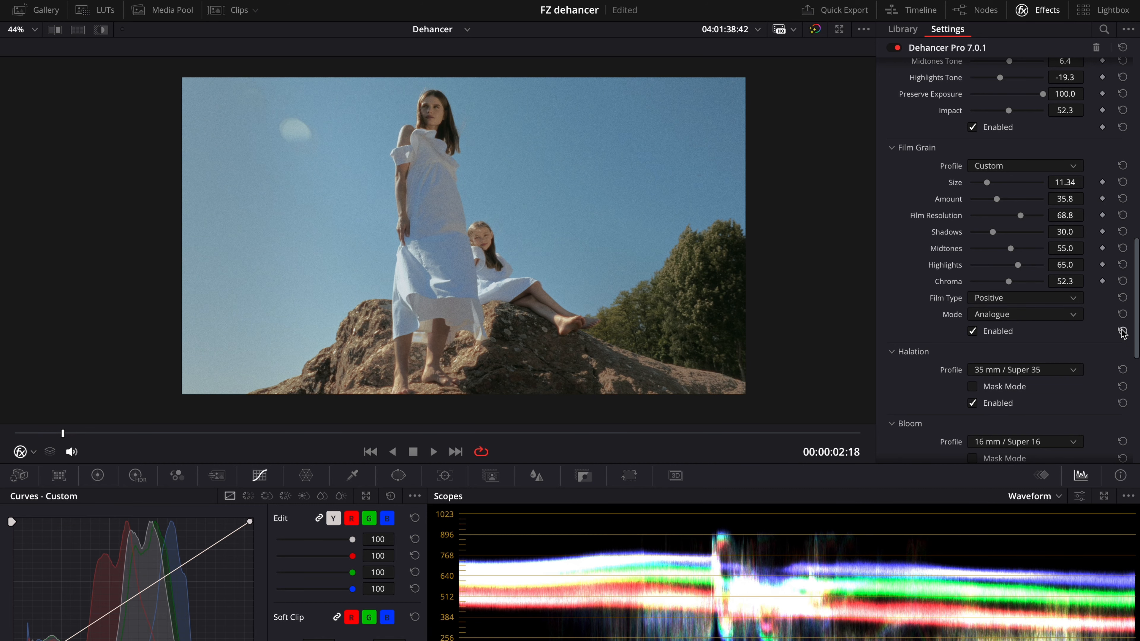
click(974, 333)
click(973, 333)
click(973, 333)
click(974, 333)
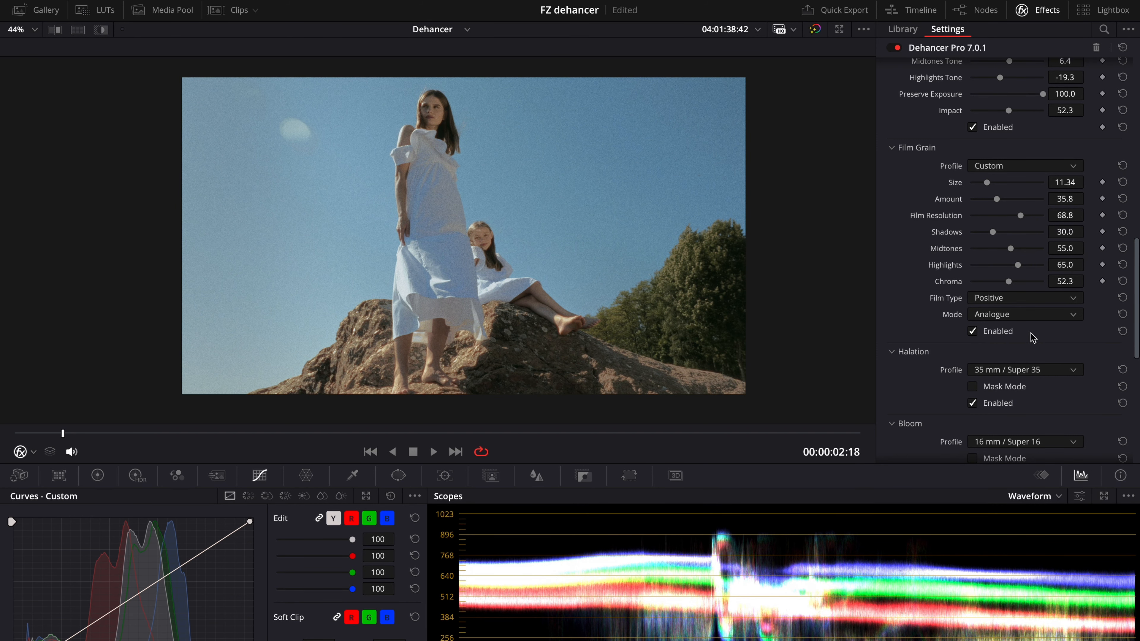
click(1043, 170)
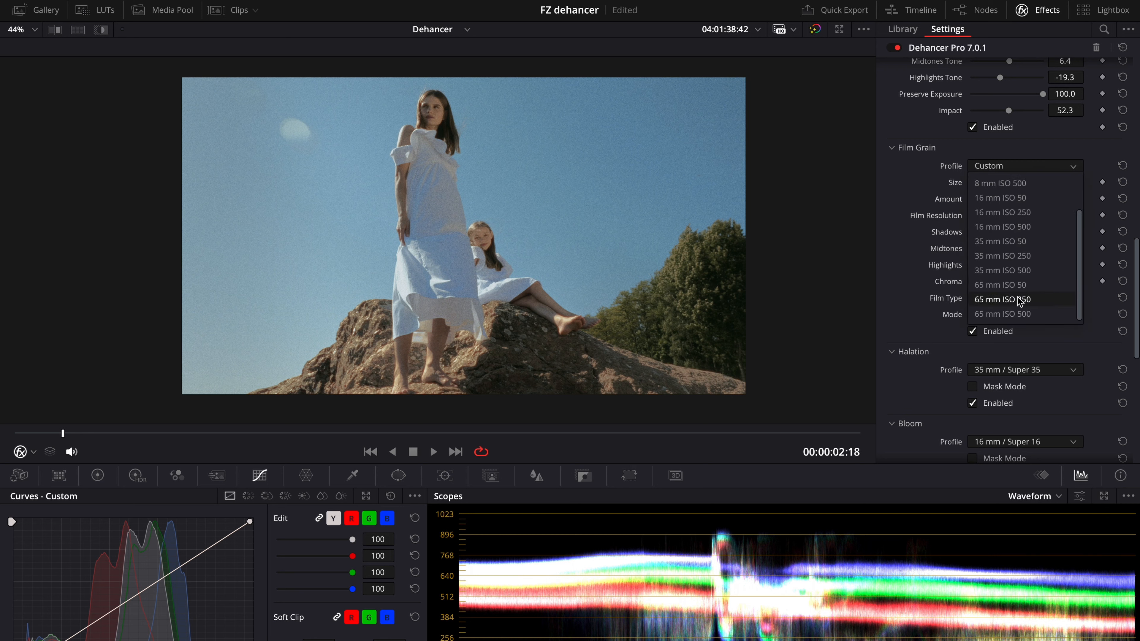
click(1001, 183)
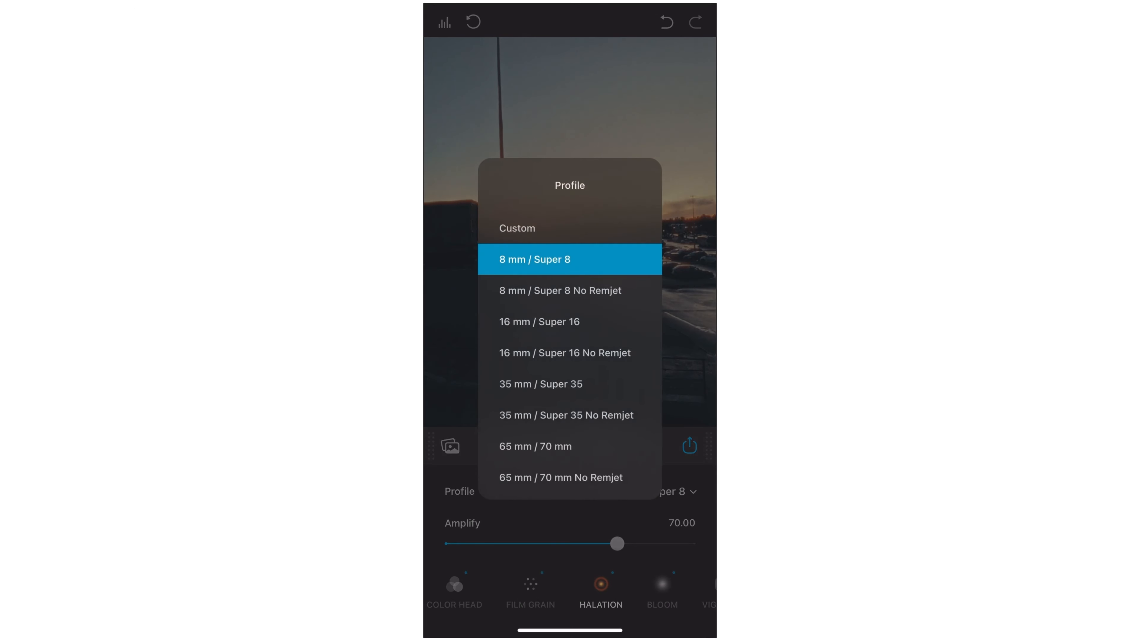
In the Dehancer mobile app, set the sunset photo's Halation profile to 16 mm / Super 16 and change its Film Grain profile
click(539, 322)
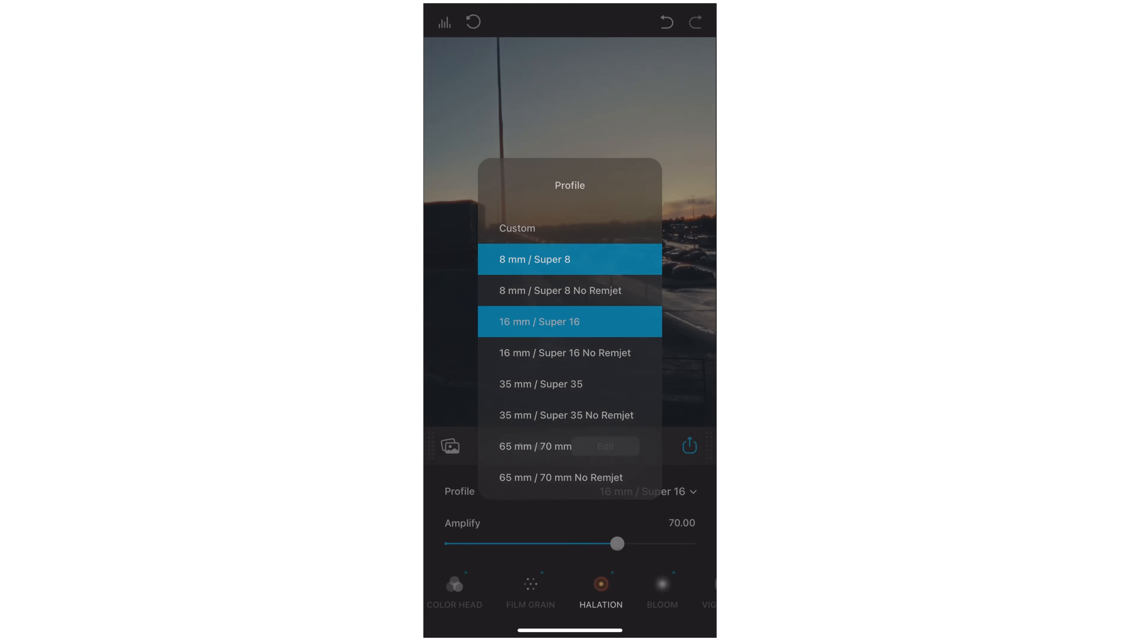
click(531, 588)
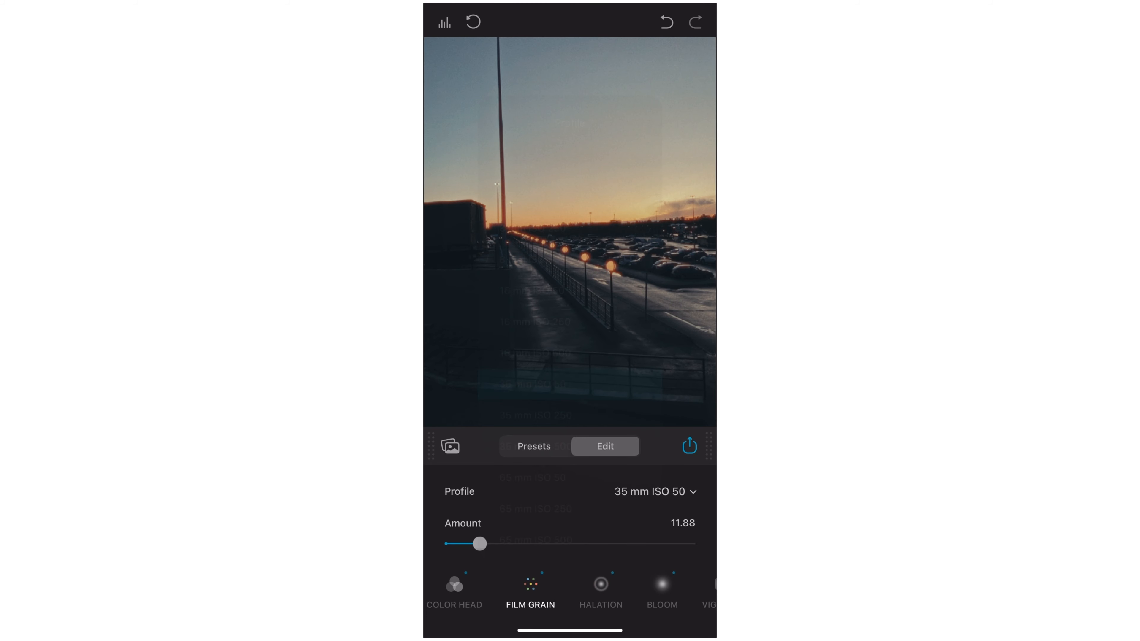
click(660, 492)
click(570, 291)
Set Yellow - Blue in the photo's Color Head to -13.09
click(454, 591)
drag(569, 468, 539, 468)
scroll(570, 591, right, 3)
Try the Konica Centuria 100 DNP film on the photo and apply the Konica Impresa (Exp. 2006) film instead
scroll(569, 591, left, 4)
scroll(570, 592, left, 5)
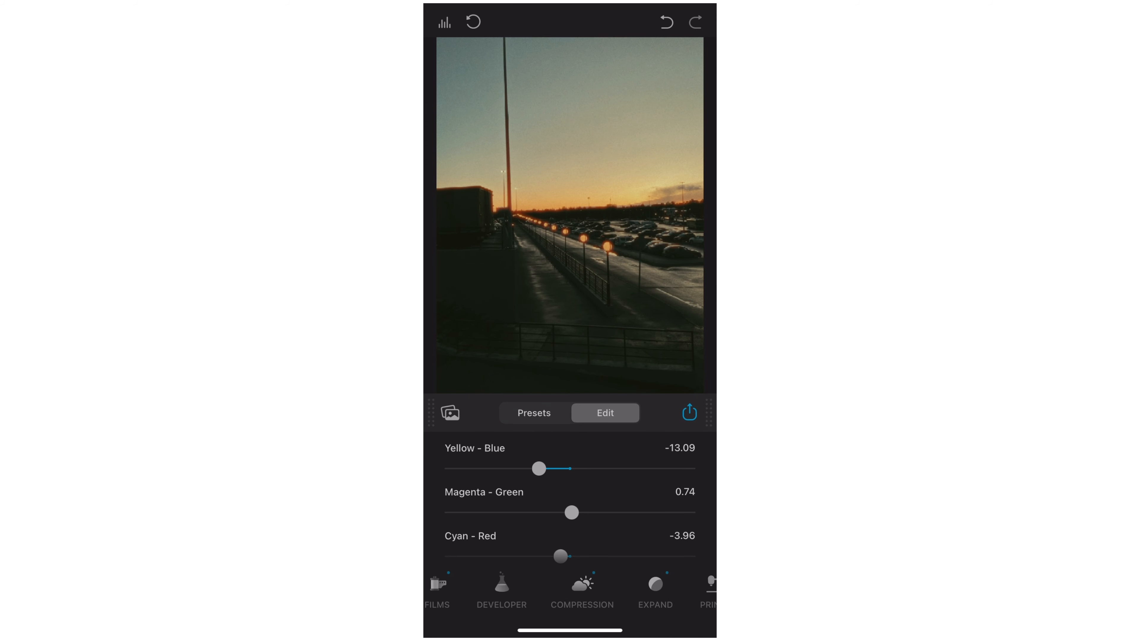
click(520, 588)
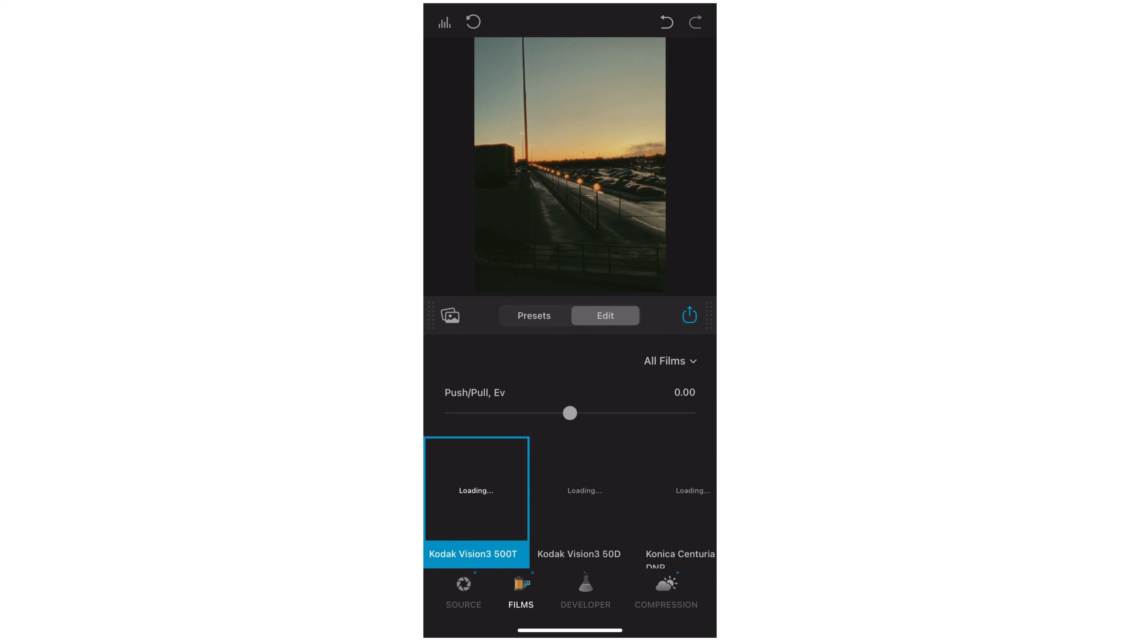
scroll(570, 498, right, 3)
click(579, 488)
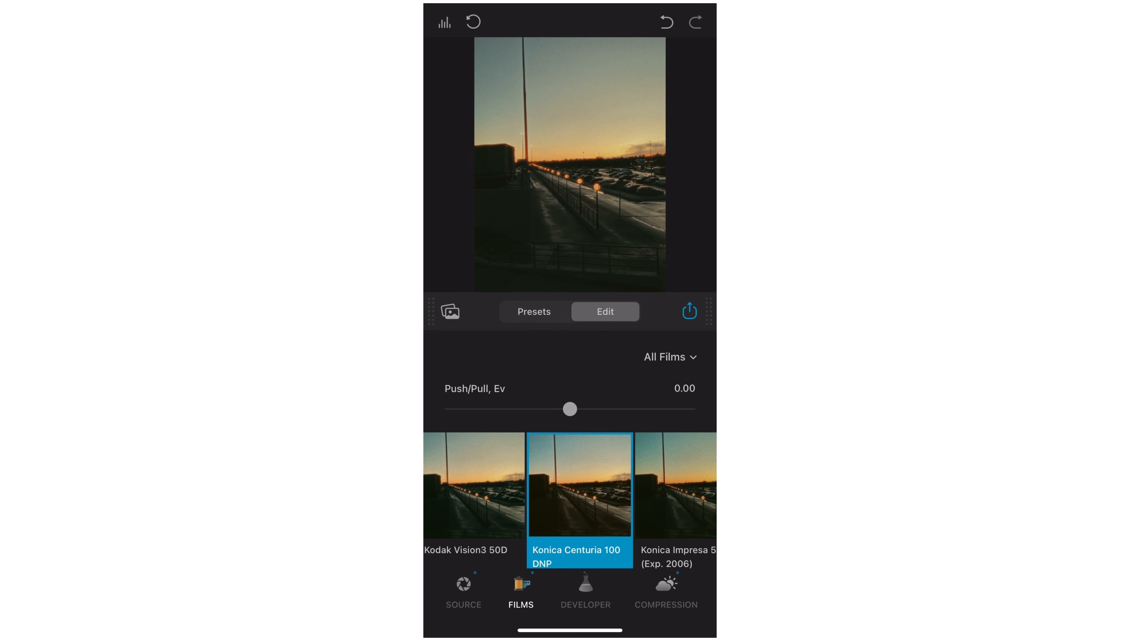
click(675, 487)
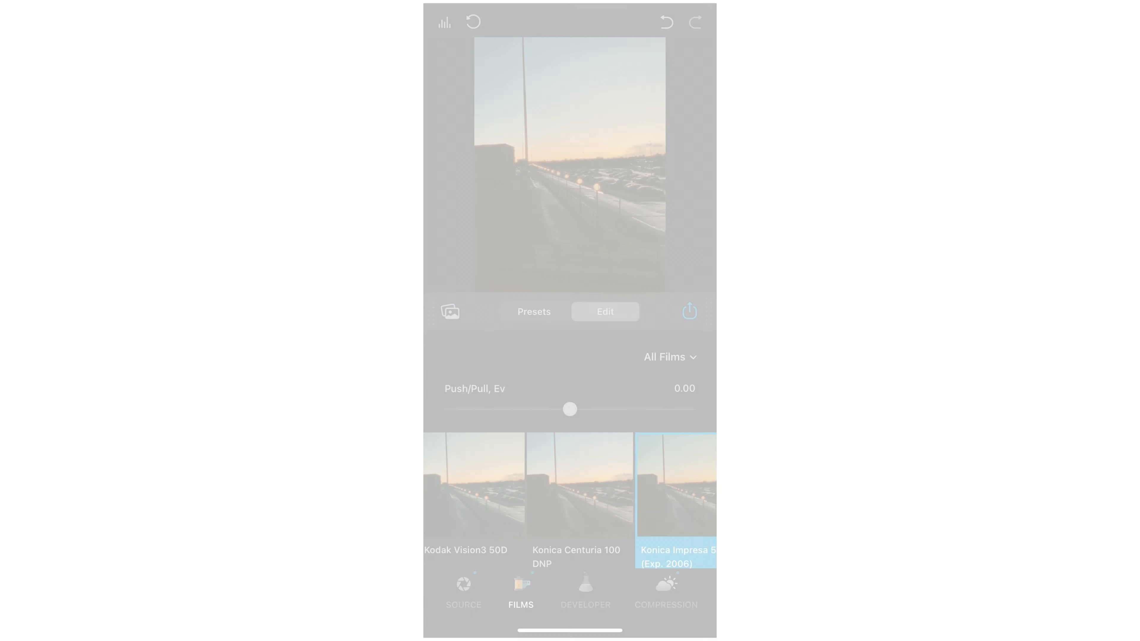